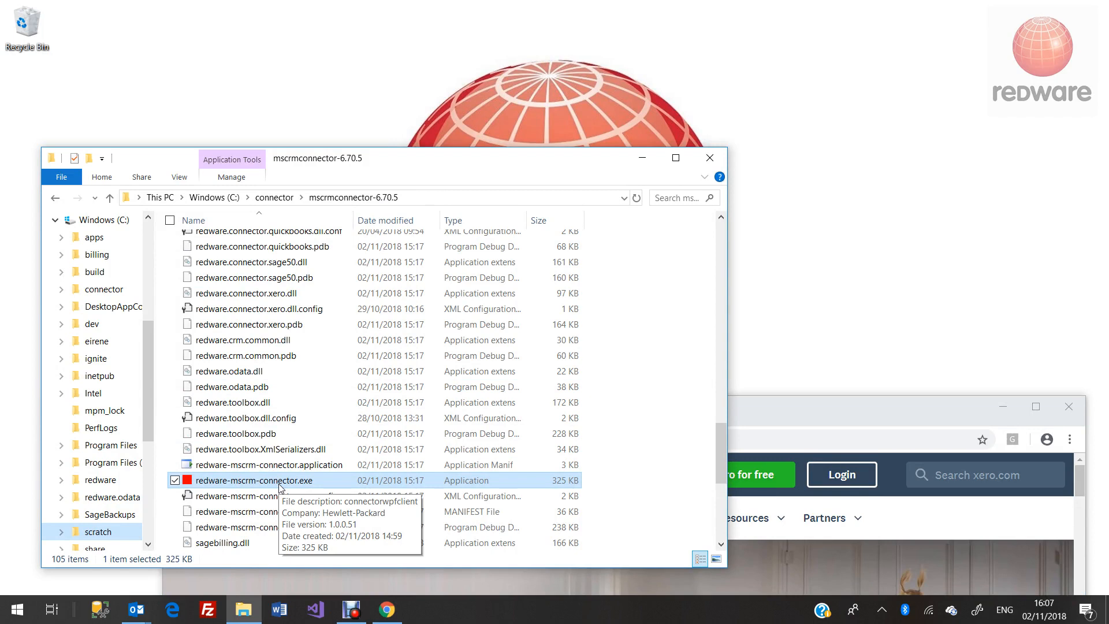
# Launch redware-mscrm-connector.exe and test both its CRM connection and its licence in the setup
pyautogui.doubleClick(279, 482)
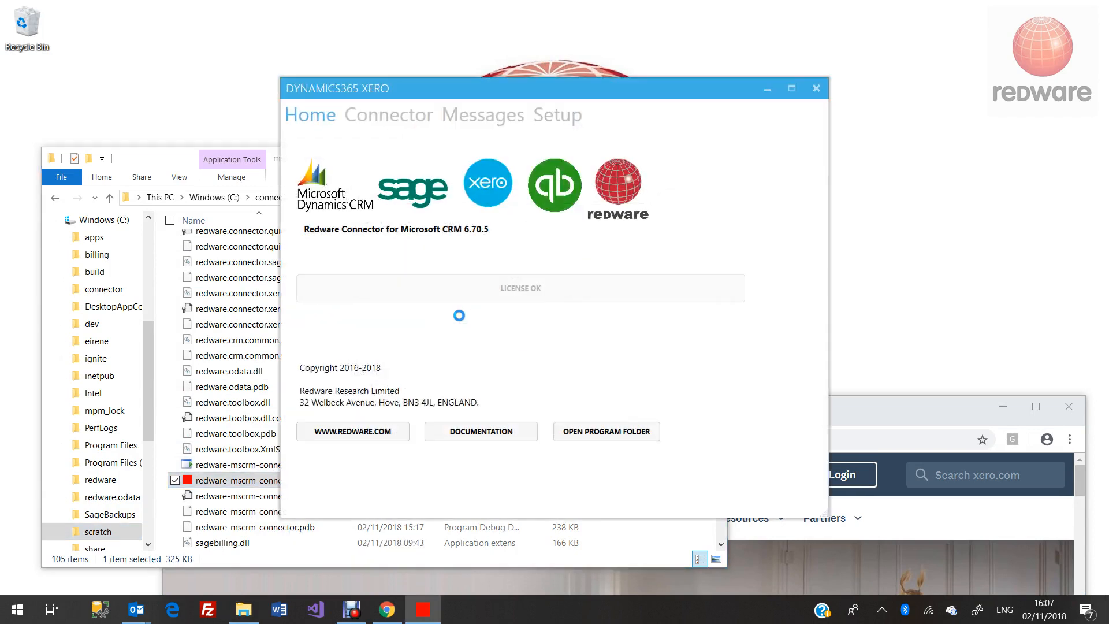
pyautogui.click(557, 115)
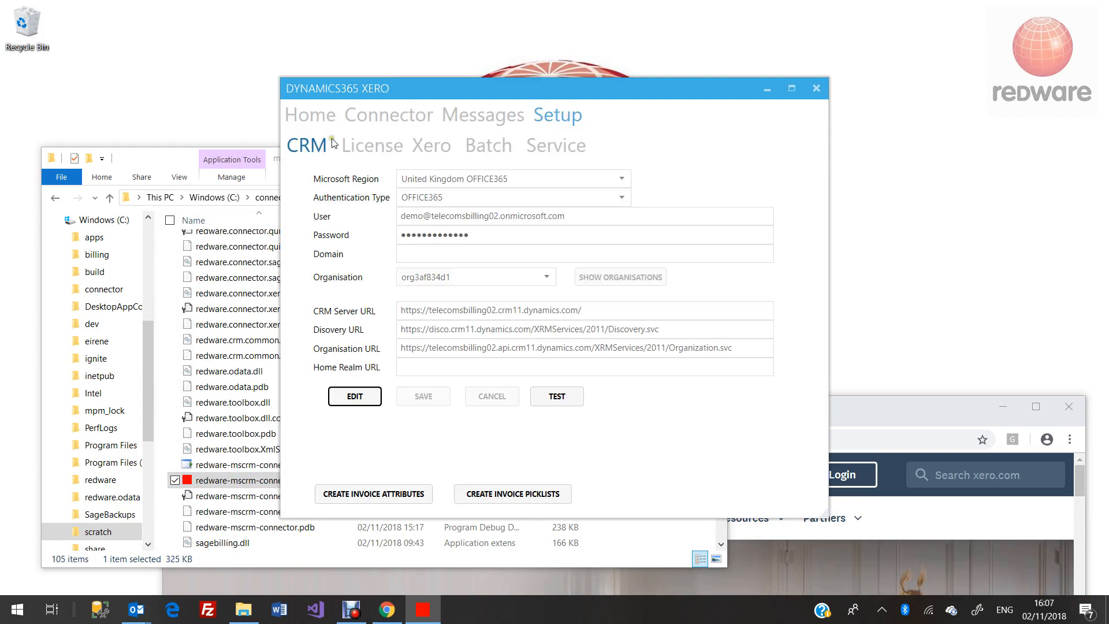
pyautogui.click(561, 400)
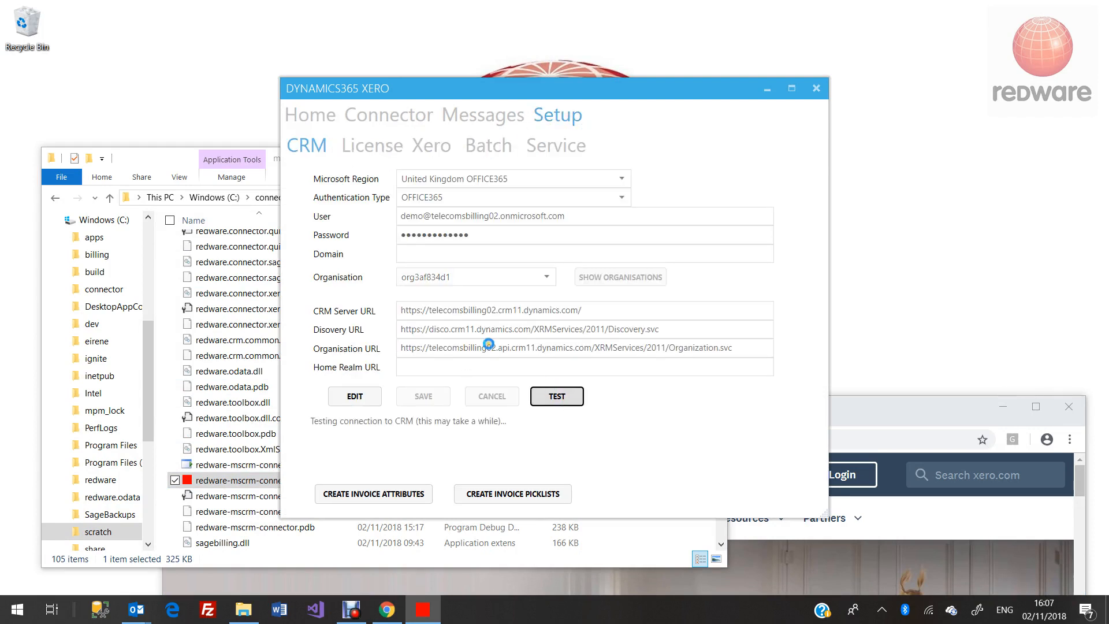
pyautogui.click(372, 145)
pyautogui.click(600, 422)
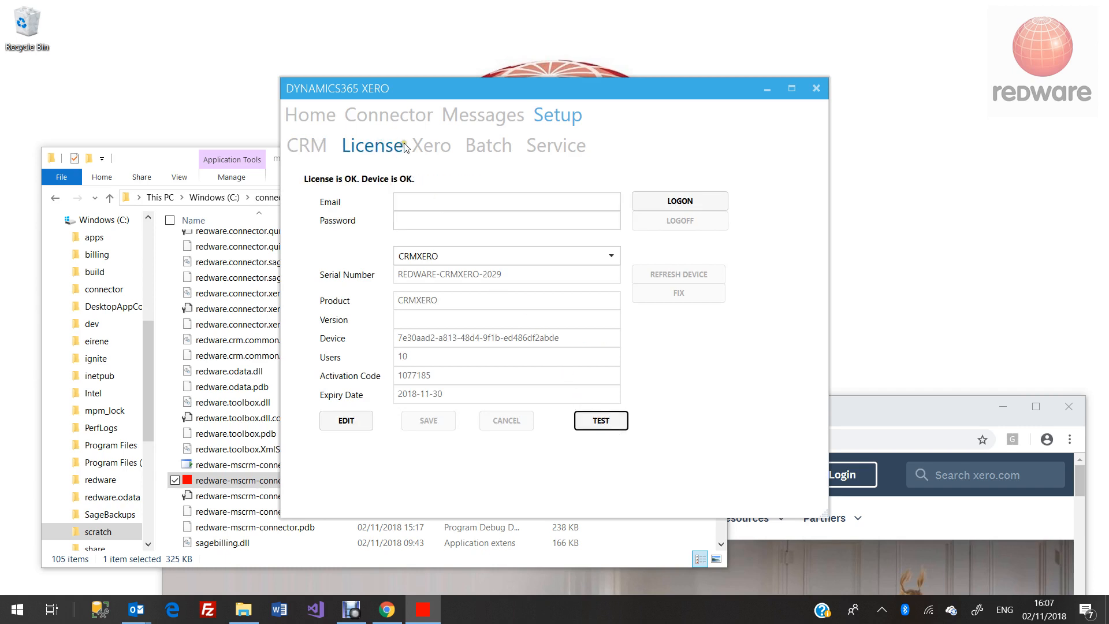
# Make the connector's Xero setup editable and generate the Xero certificates
pyautogui.click(431, 148)
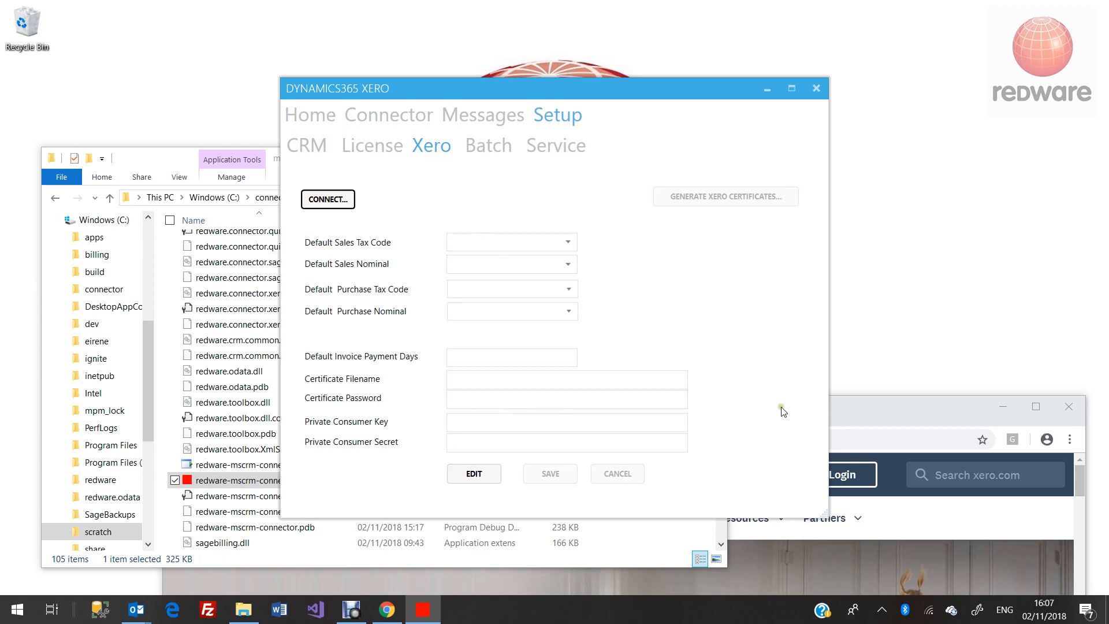
pyautogui.moveTo(868, 423); pyautogui.dragTo(830, 255)
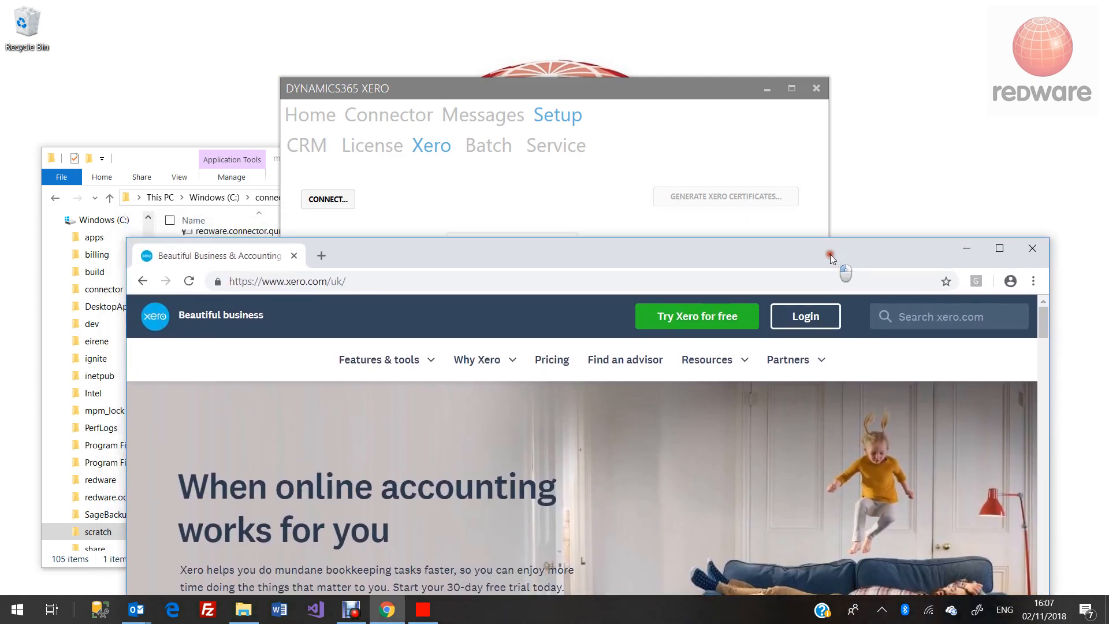
pyautogui.click(610, 186)
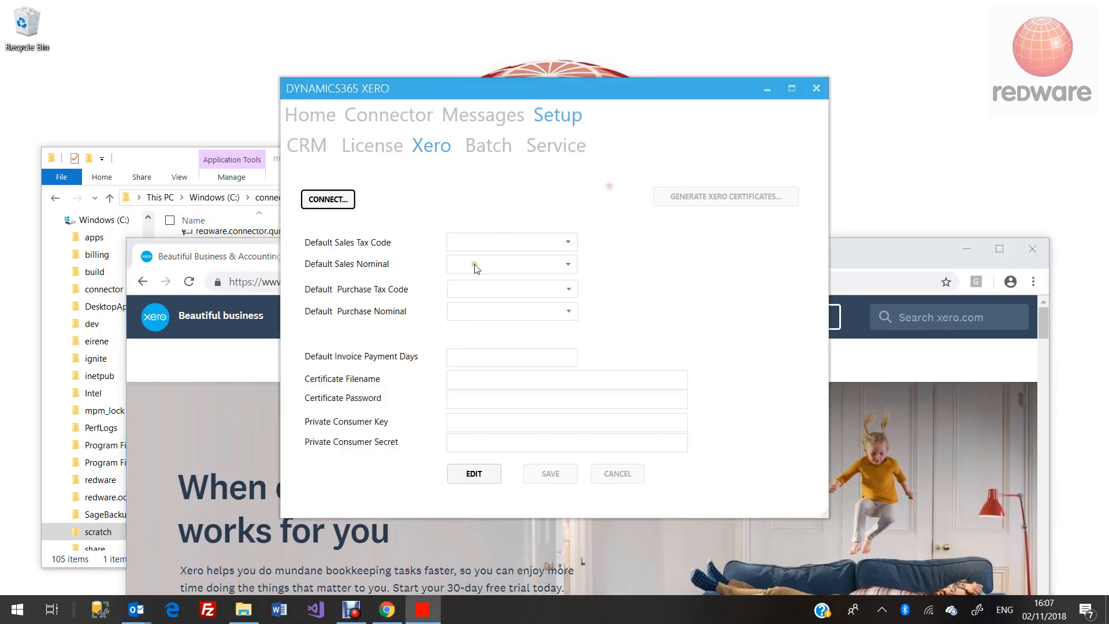
pyautogui.click(469, 480)
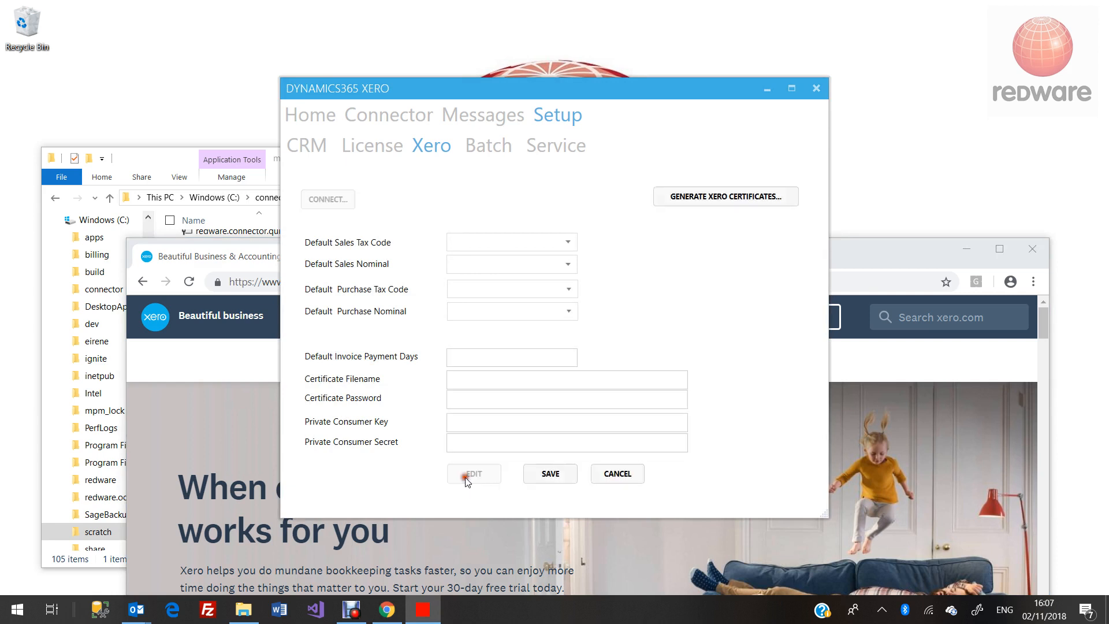
pyautogui.click(720, 197)
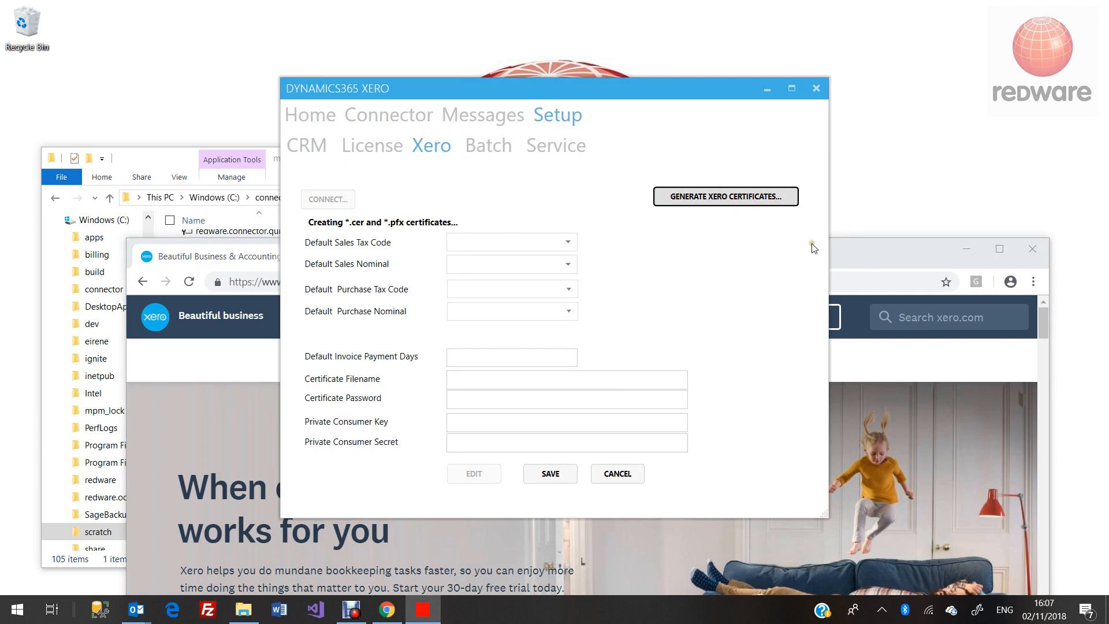
# Switch to File Explorer, sort the connector folder by date modified and select the generated Xero certificate ending in -64.cer
pyautogui.click(158, 162)
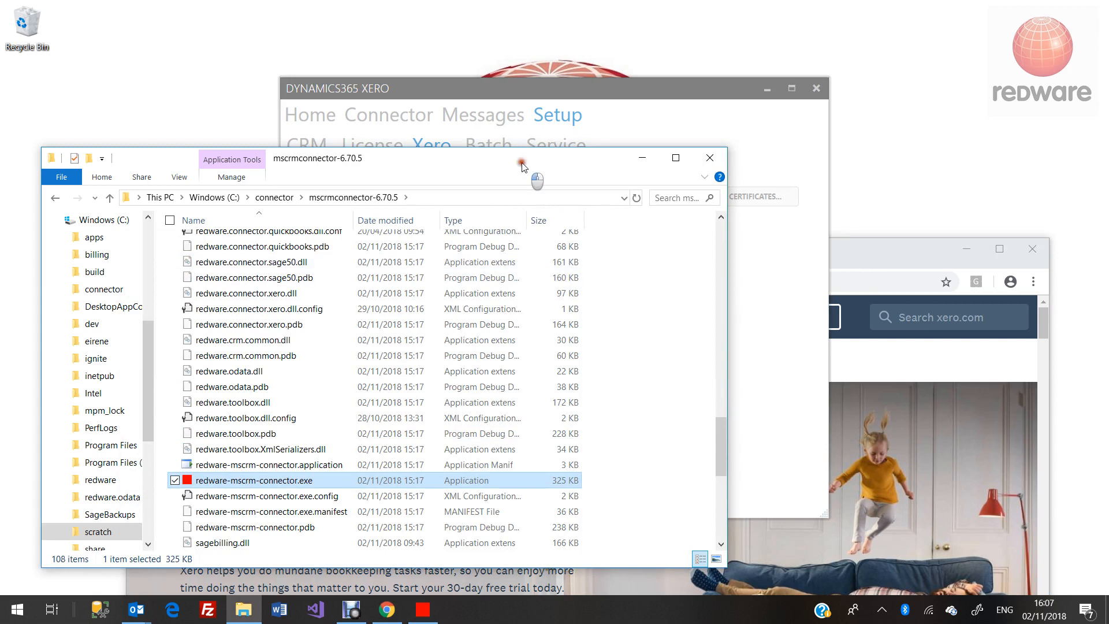
pyautogui.moveTo(523, 165); pyautogui.dragTo(562, 196)
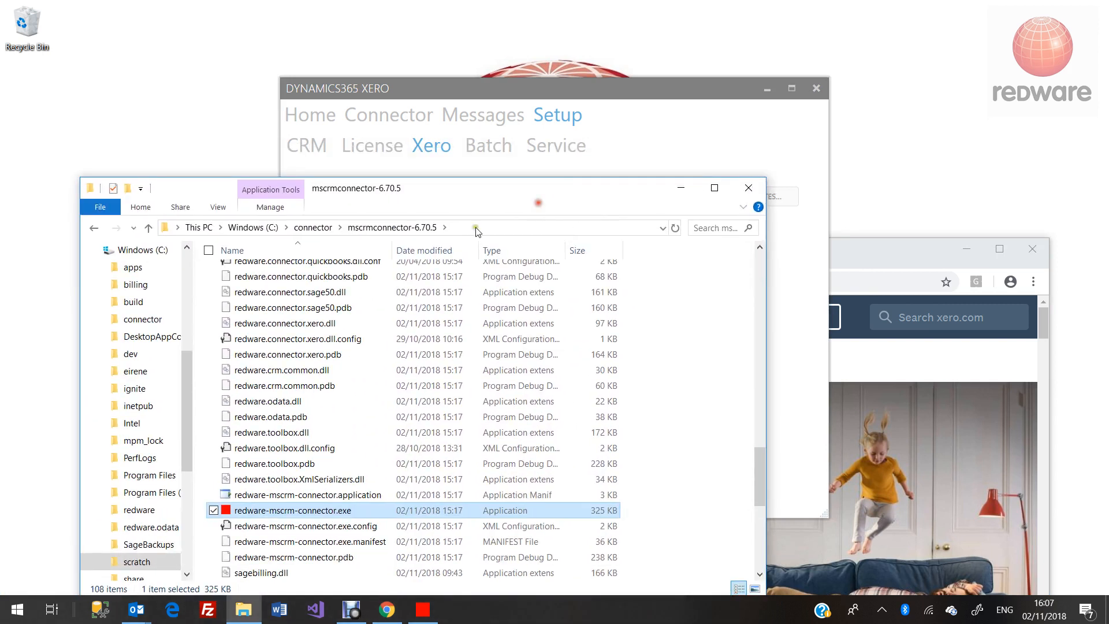
pyautogui.click(424, 251)
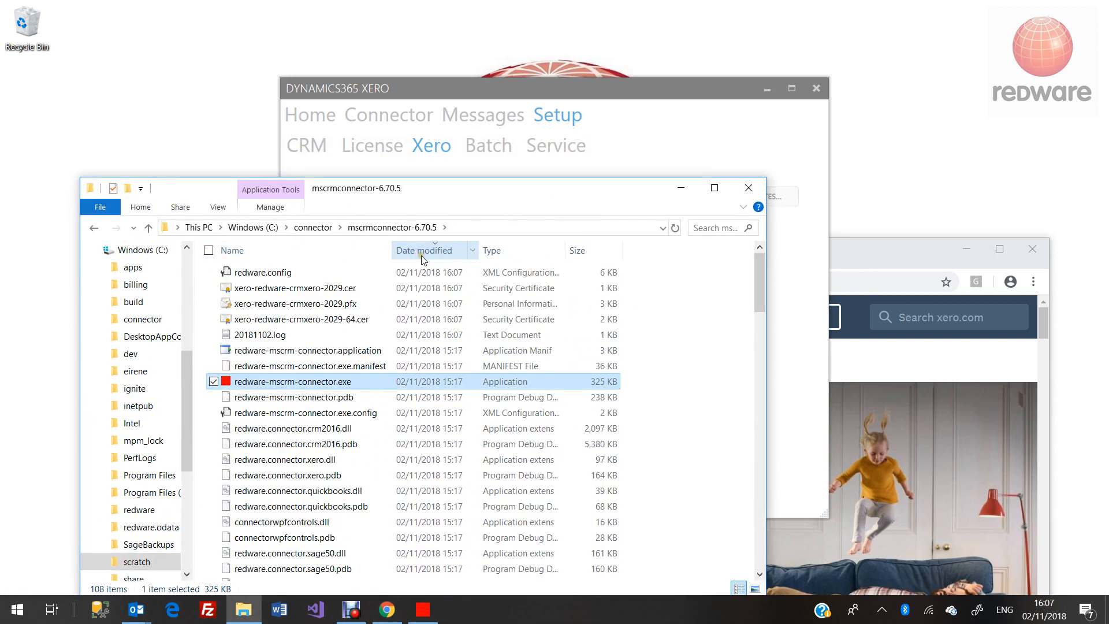
pyautogui.click(343, 317)
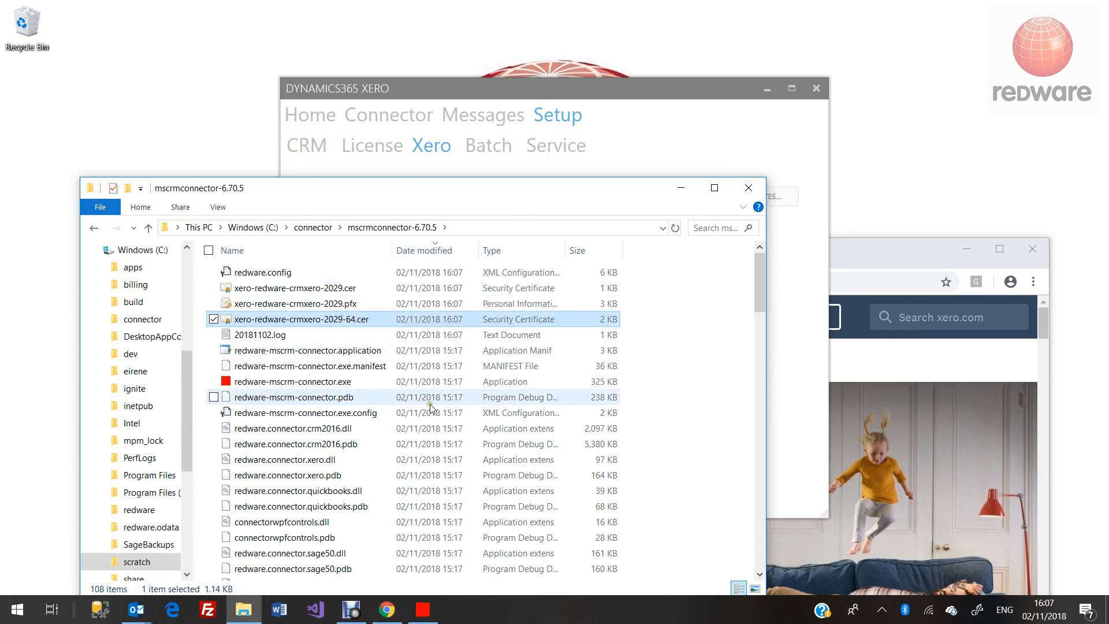
pyautogui.click(314, 303)
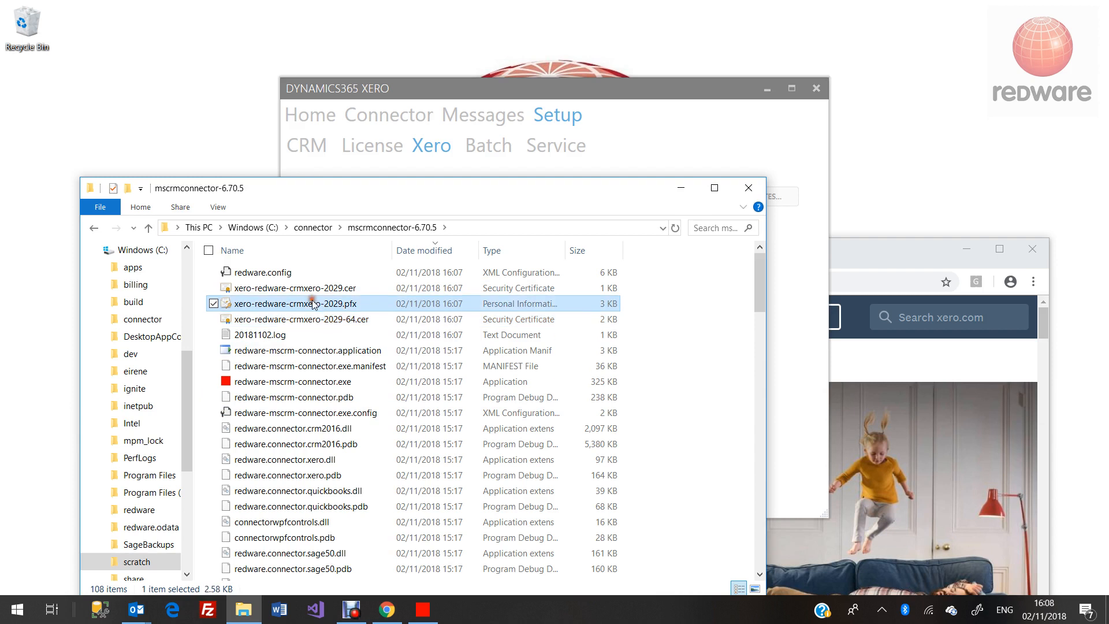
pyautogui.click(319, 322)
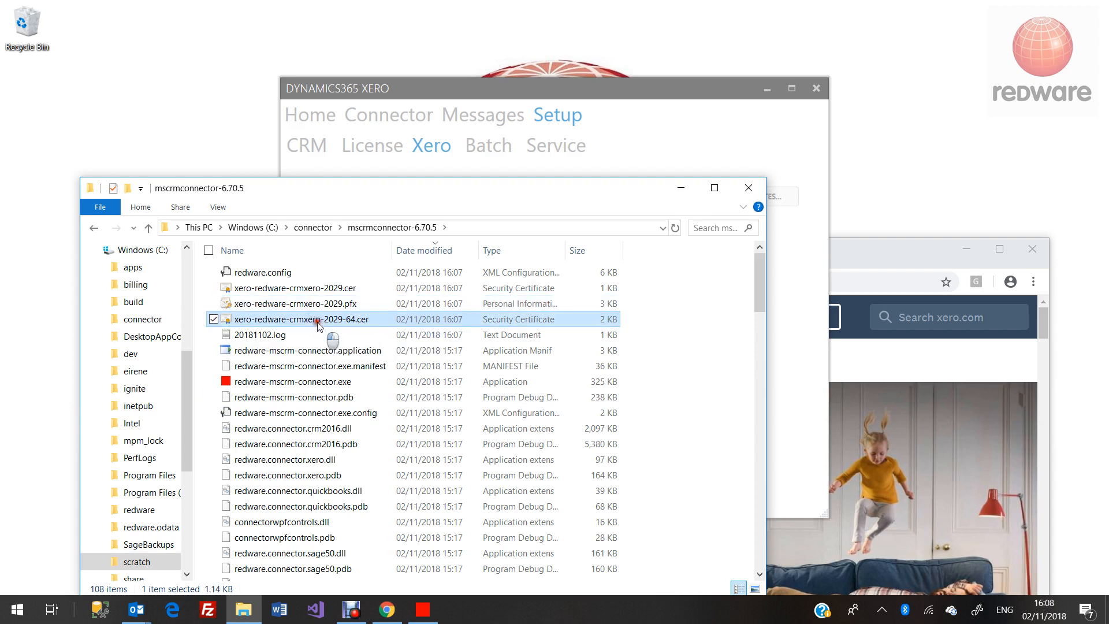
# Switch to the Xero website in Chrome, log in with the sync account's e-mail address and maximize the browser window
pyautogui.click(864, 266)
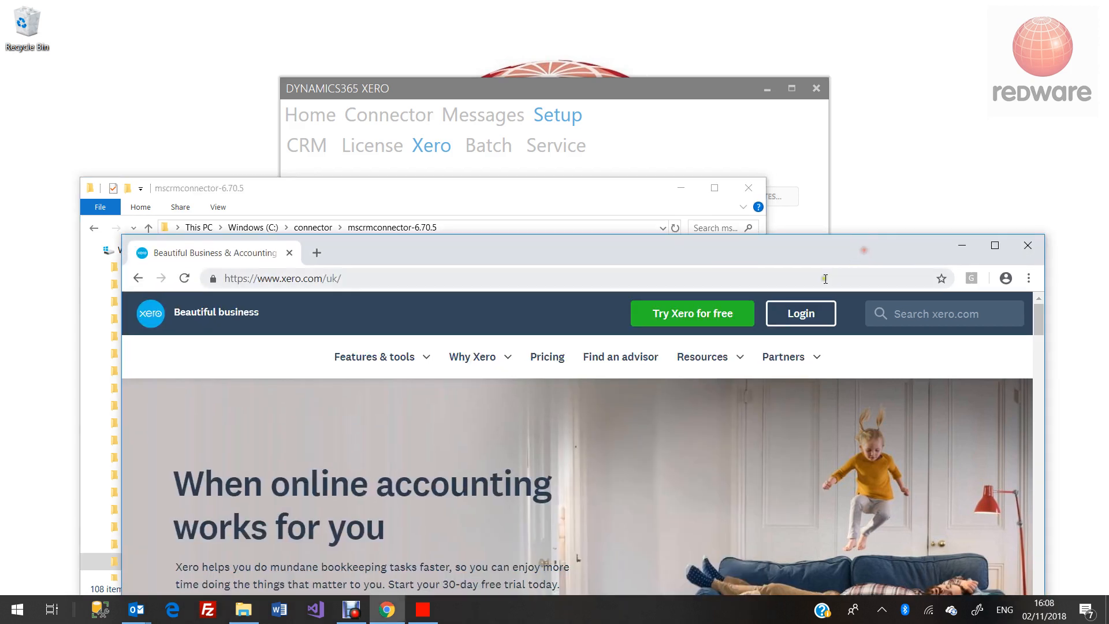
pyautogui.click(783, 324)
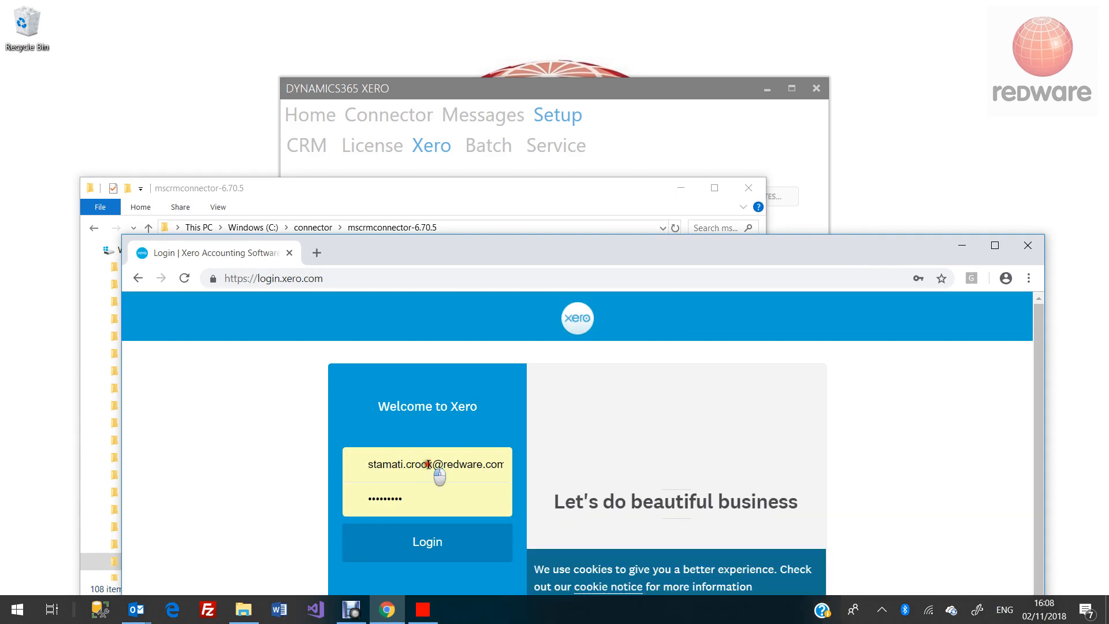
pyautogui.moveTo(430, 465); pyautogui.dragTo(312, 433)
pyautogui.press('Delete')
pyautogui.press('Delete')
pyautogui.write('synd')
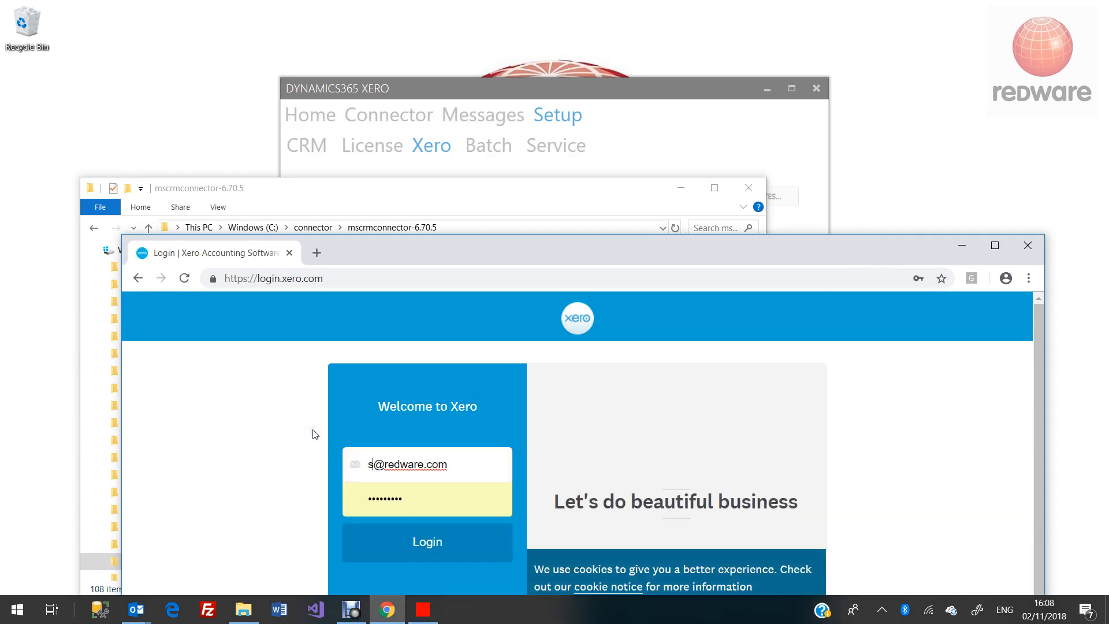
pyautogui.click(415, 539)
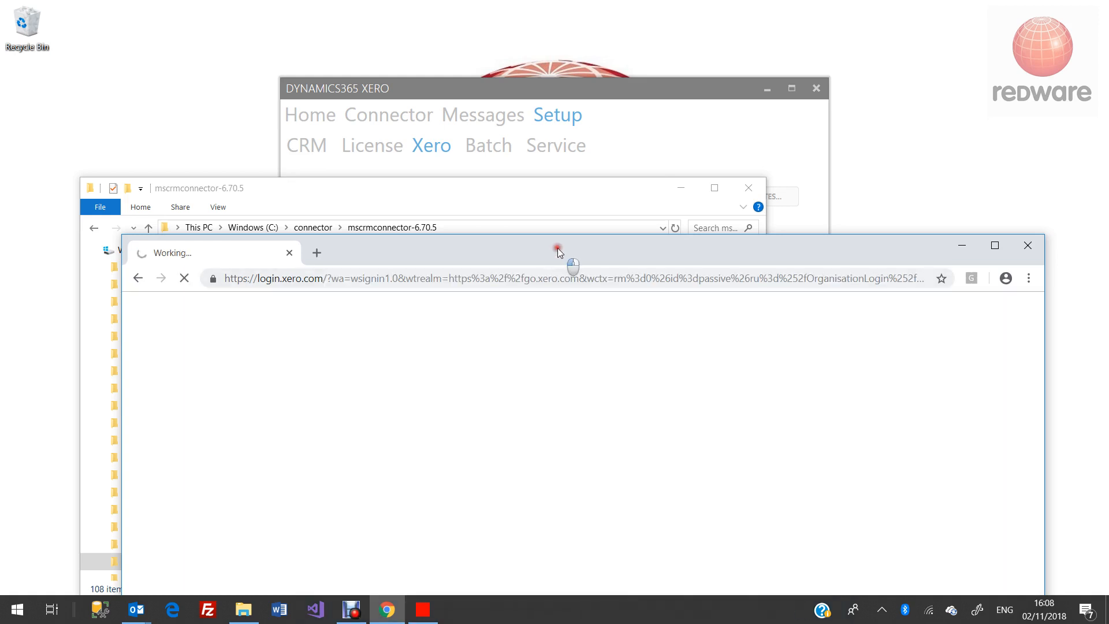
pyautogui.doubleClick(557, 248)
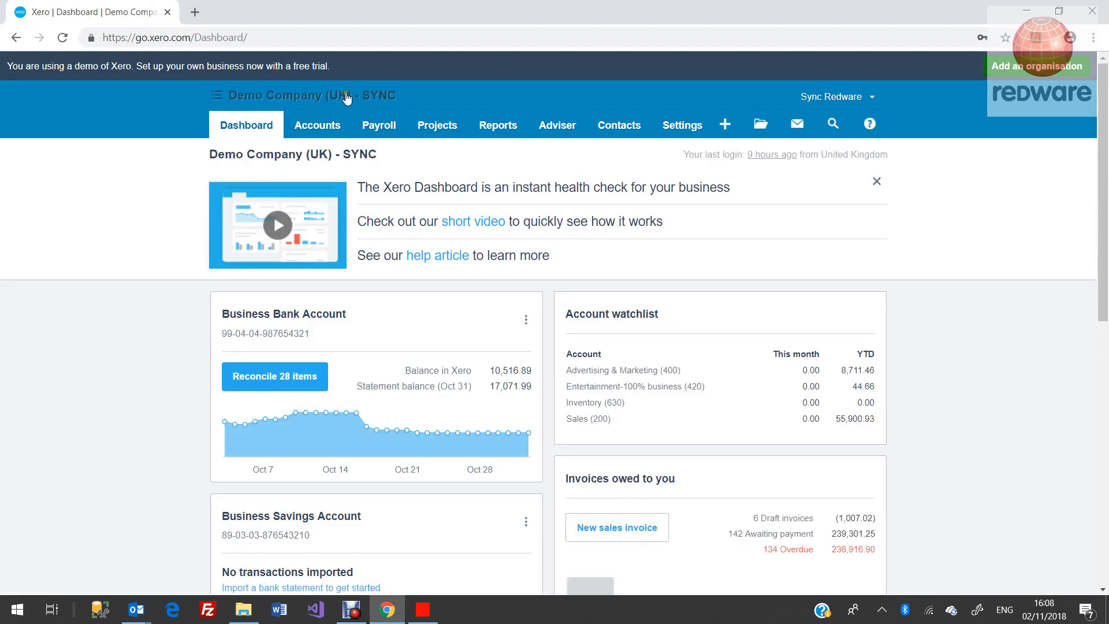
# Go to app.xero.com and log out of the Xero developer site
pyautogui.click(264, 38)
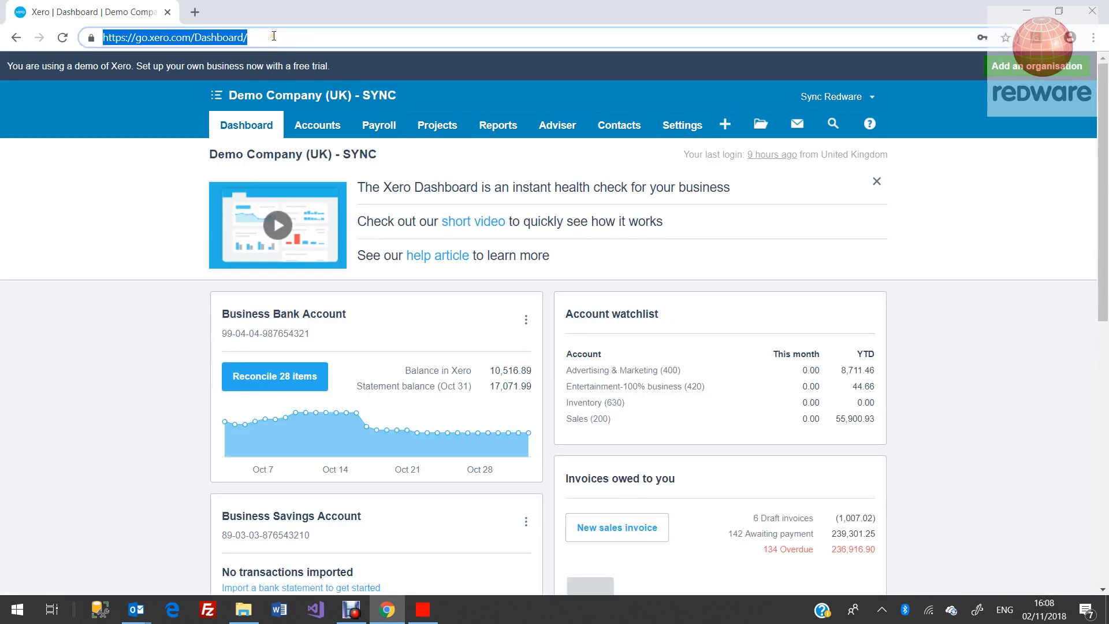
pyautogui.write('app')
pyautogui.press('Return')
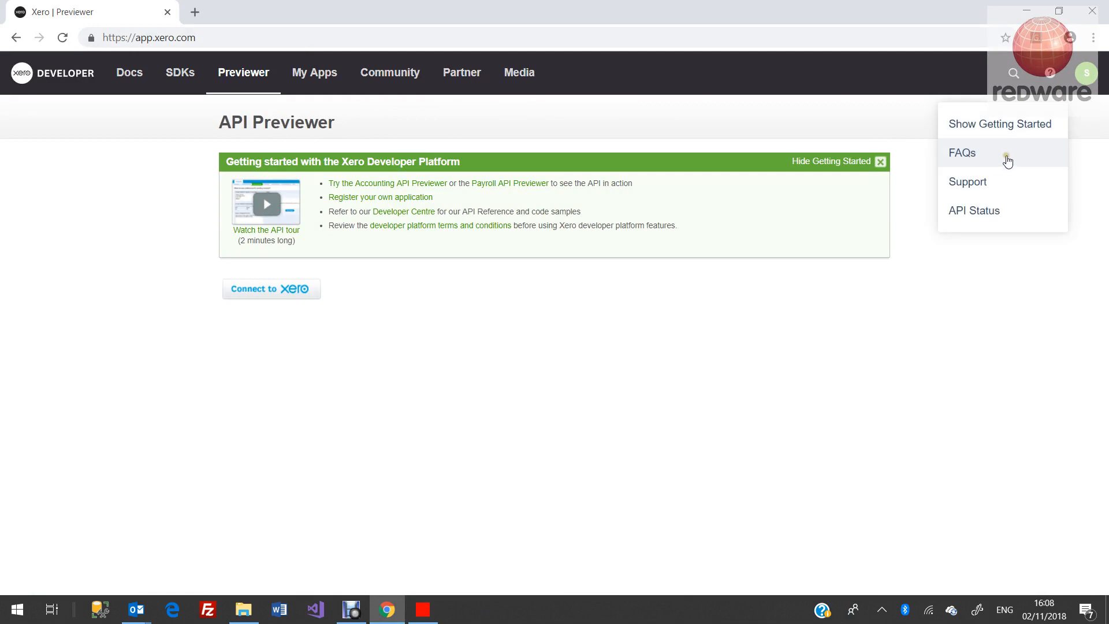
pyautogui.moveTo(1086, 78)
pyautogui.click(1021, 162)
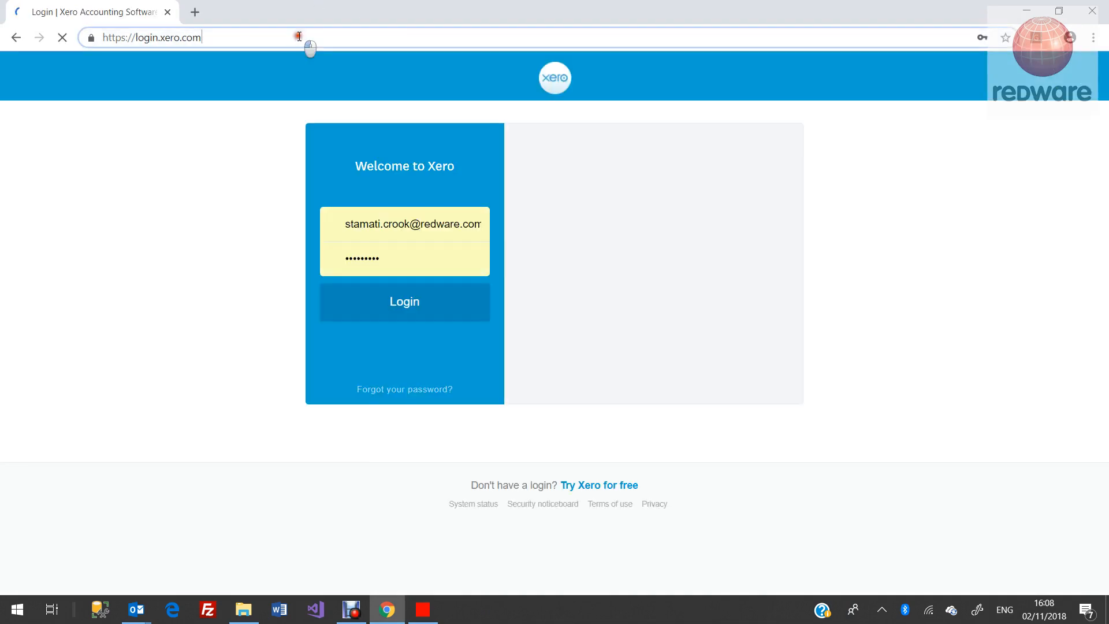
# Go to app.xero.com and log in with the sync account's e-mail address
pyautogui.click(300, 36)
pyautogui.write('app.')
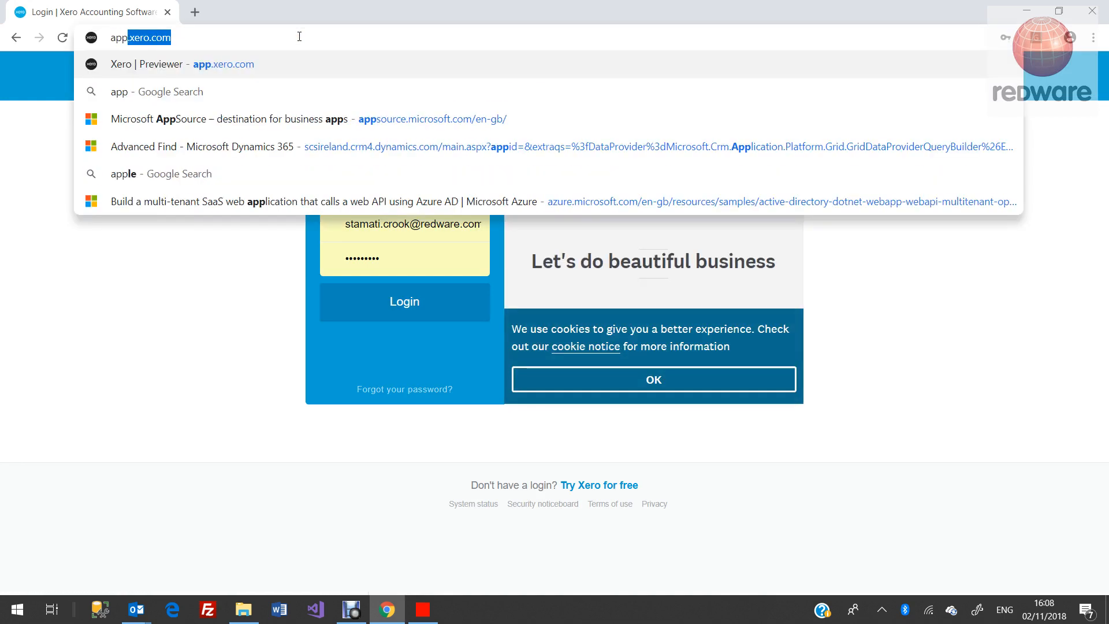
pyautogui.press('Return')
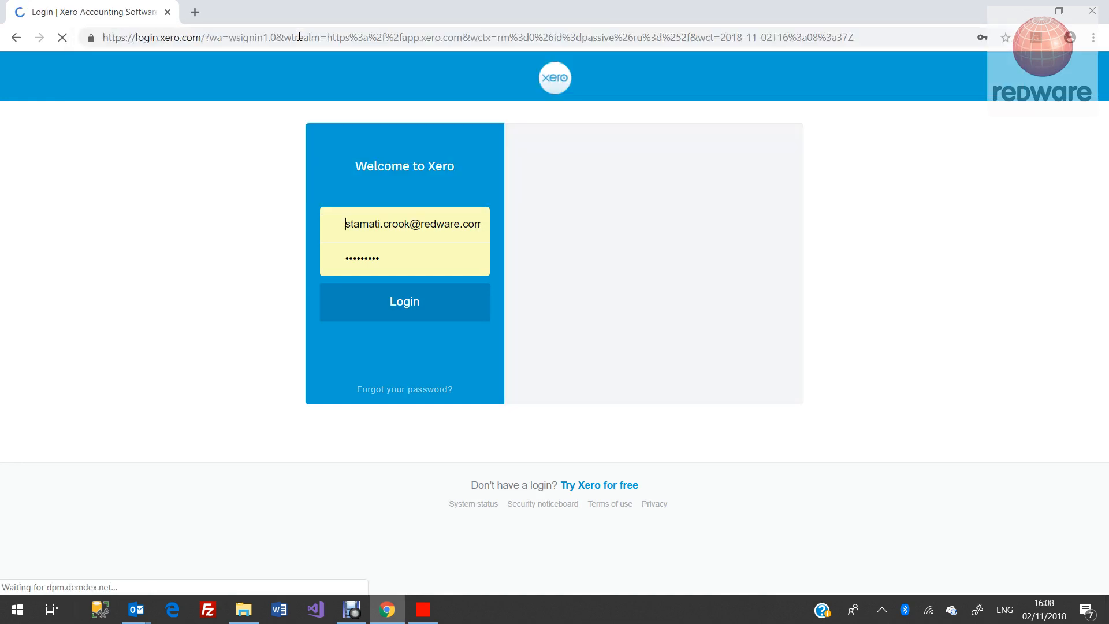
pyautogui.doubleClick(380, 218)
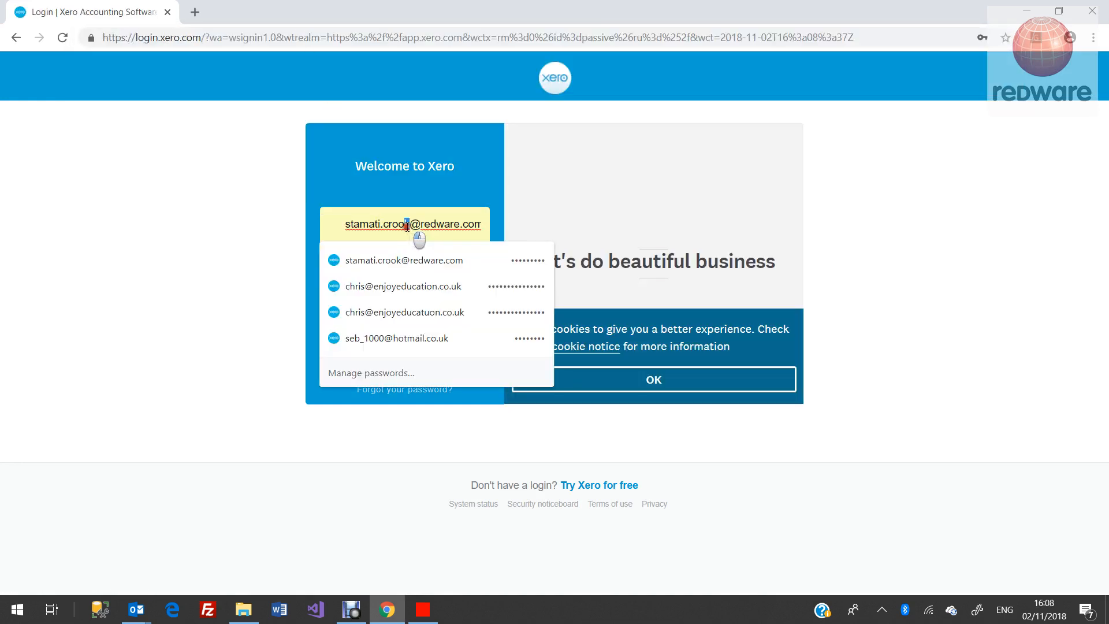
pyautogui.write('sync')
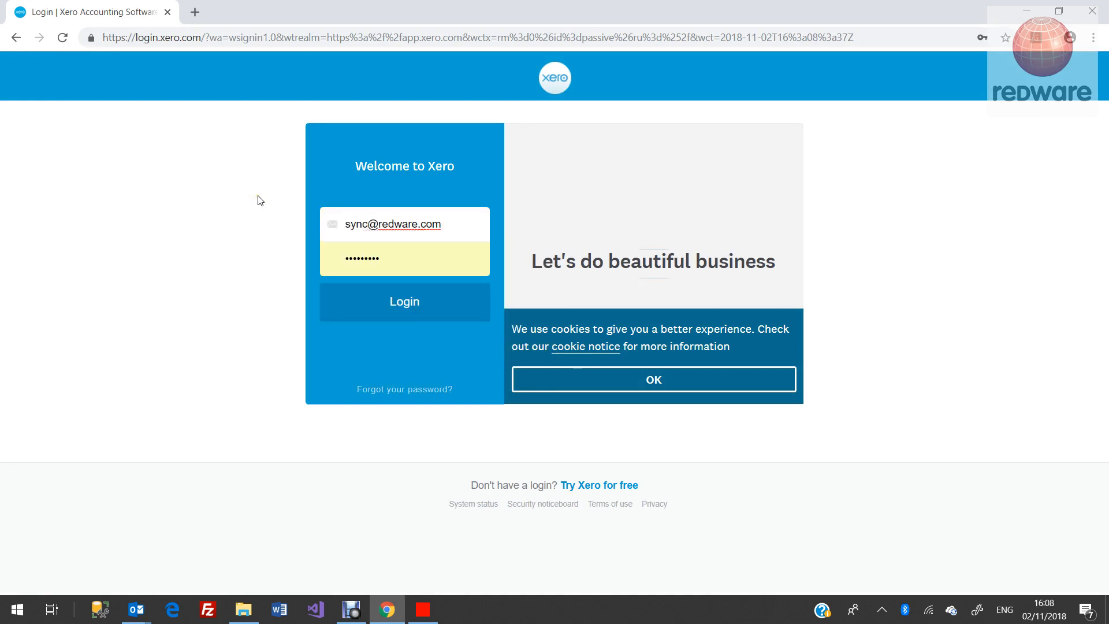
pyautogui.click(440, 312)
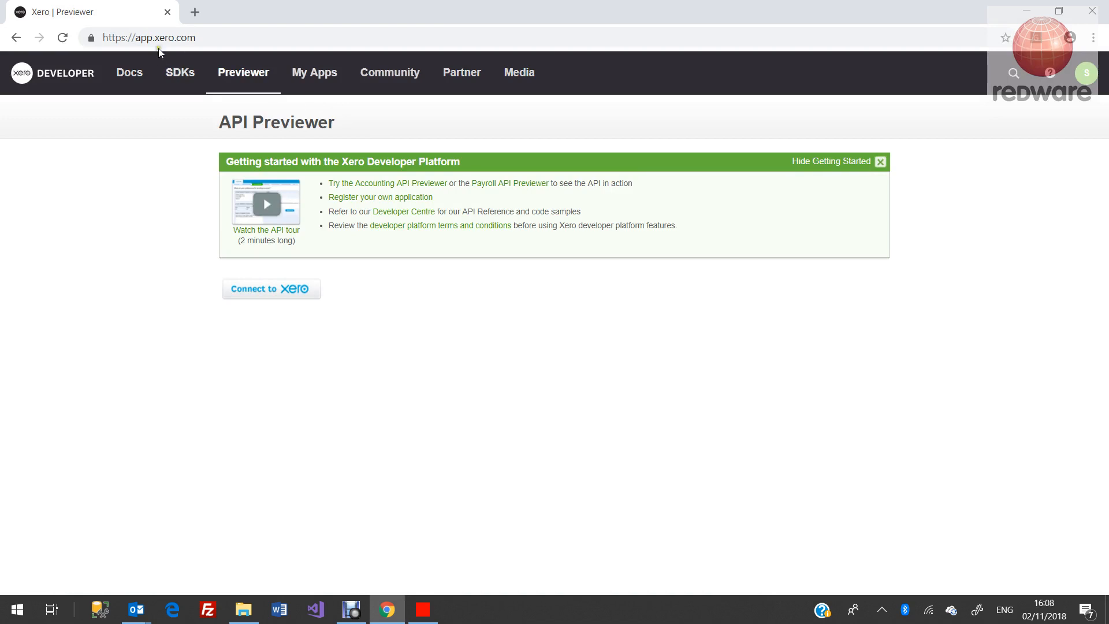
# Open the existing SYNC-DYNAMICS365 app from the developer account's apps and delete it
pyautogui.click(324, 74)
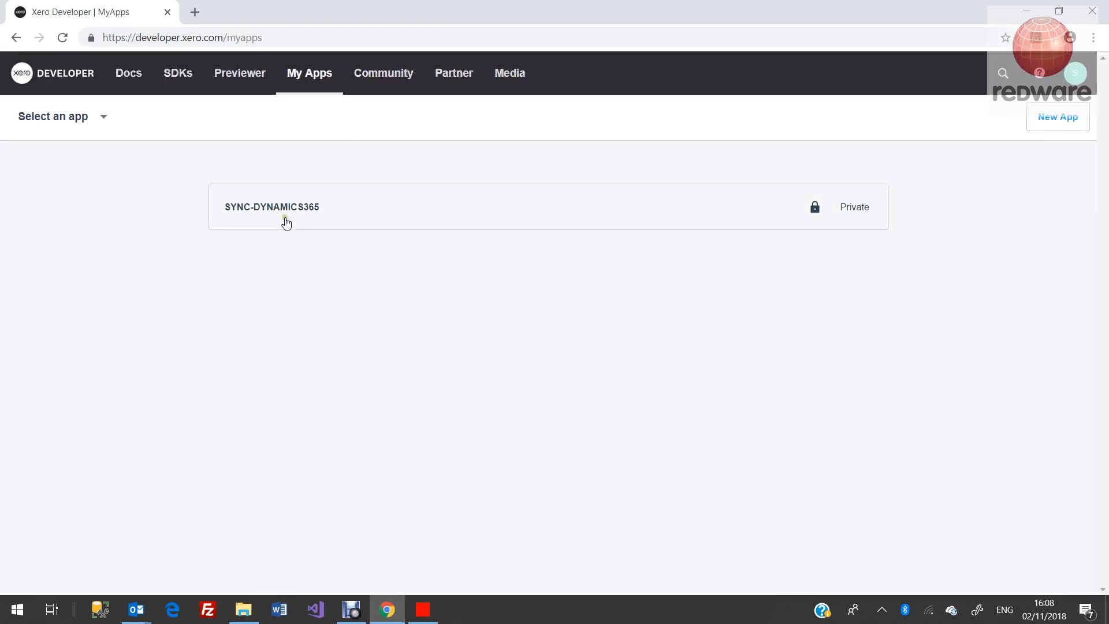
pyautogui.click(287, 219)
pyautogui.scroll(-3, 590, 526)
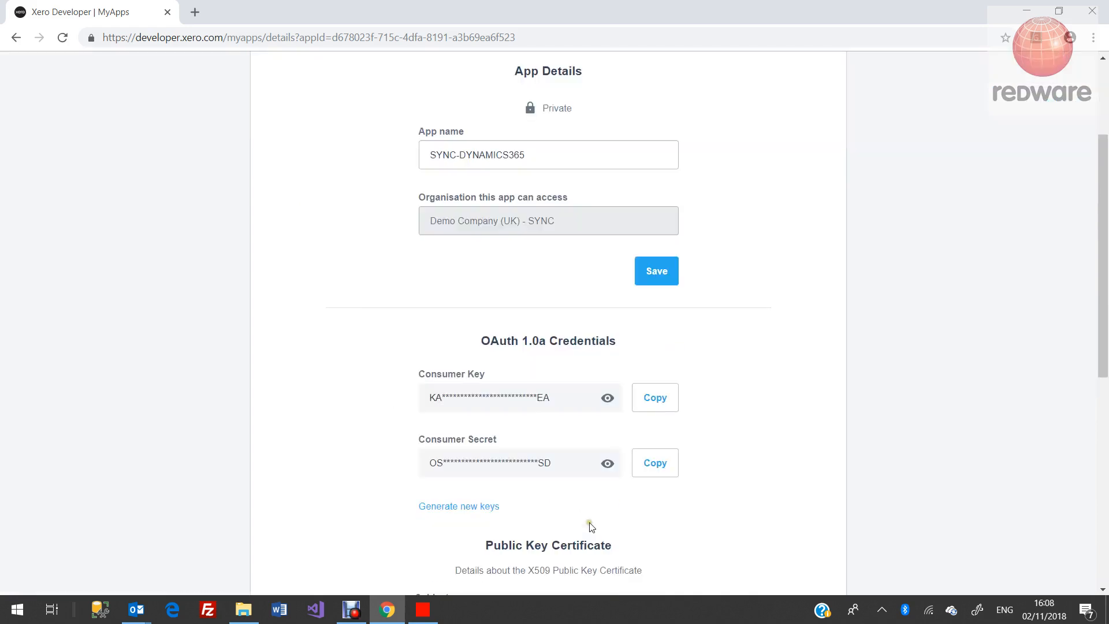
pyautogui.scroll(-8, 590, 527)
pyautogui.click(327, 522)
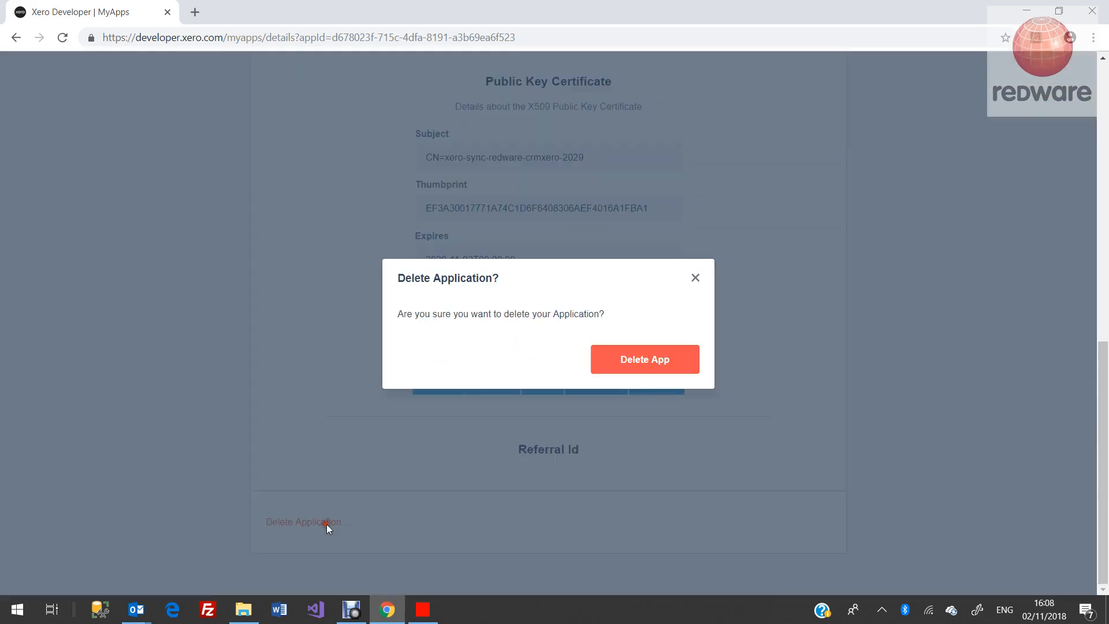
pyautogui.click(648, 369)
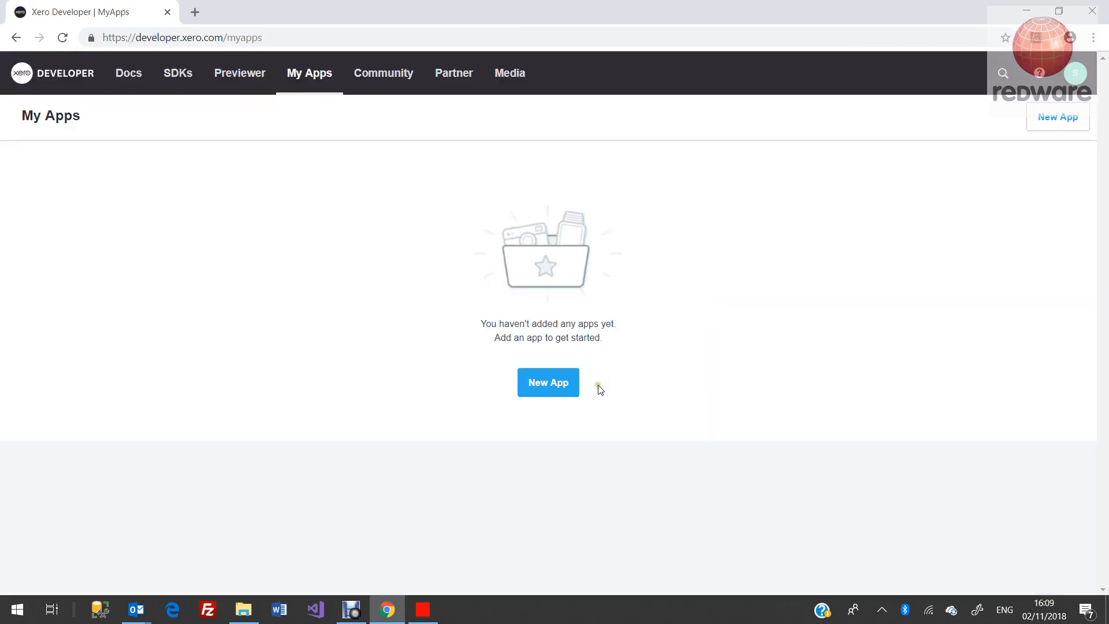
# Start a new private app named DYNAMICS365-SYNC for the organisation Demo Company (UK) - SYNC
pyautogui.click(546, 389)
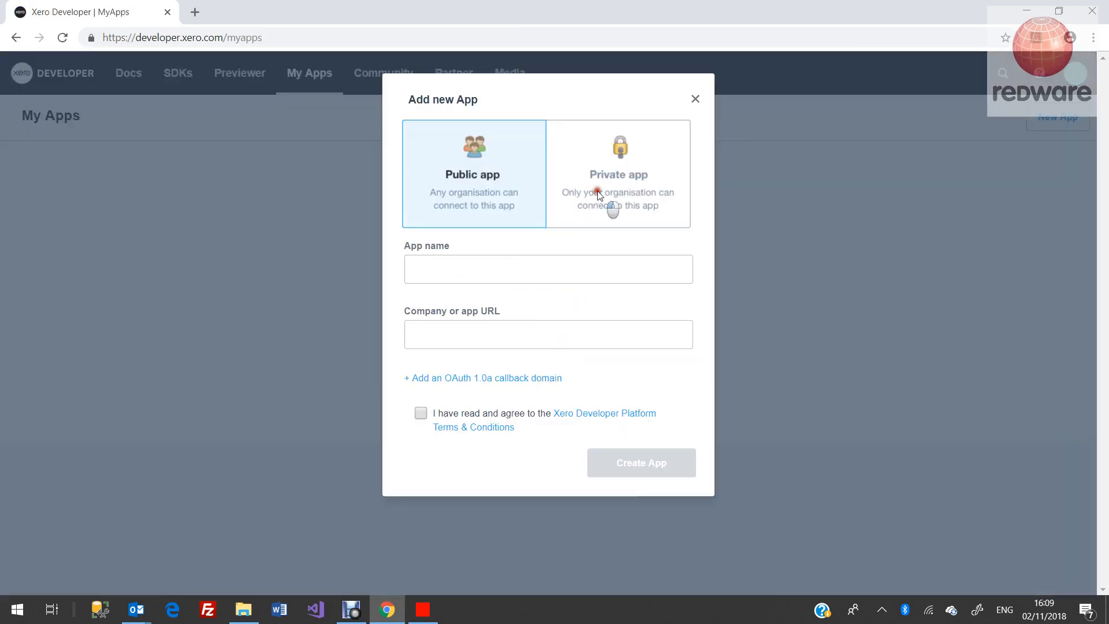
pyautogui.click(610, 205)
pyautogui.click(479, 266)
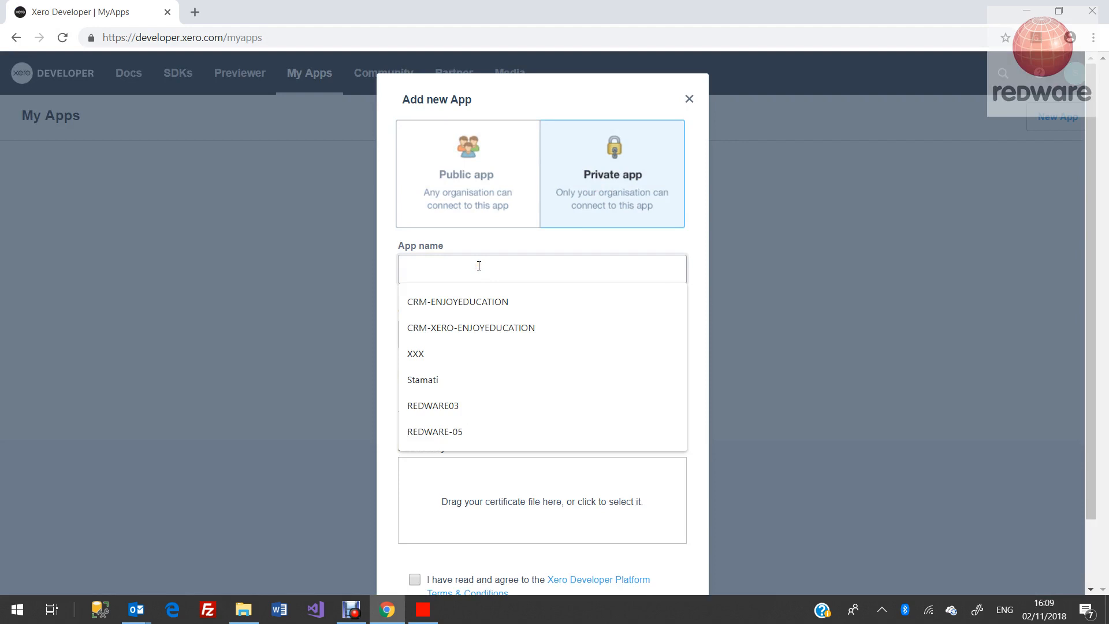
pyautogui.write('DYN')
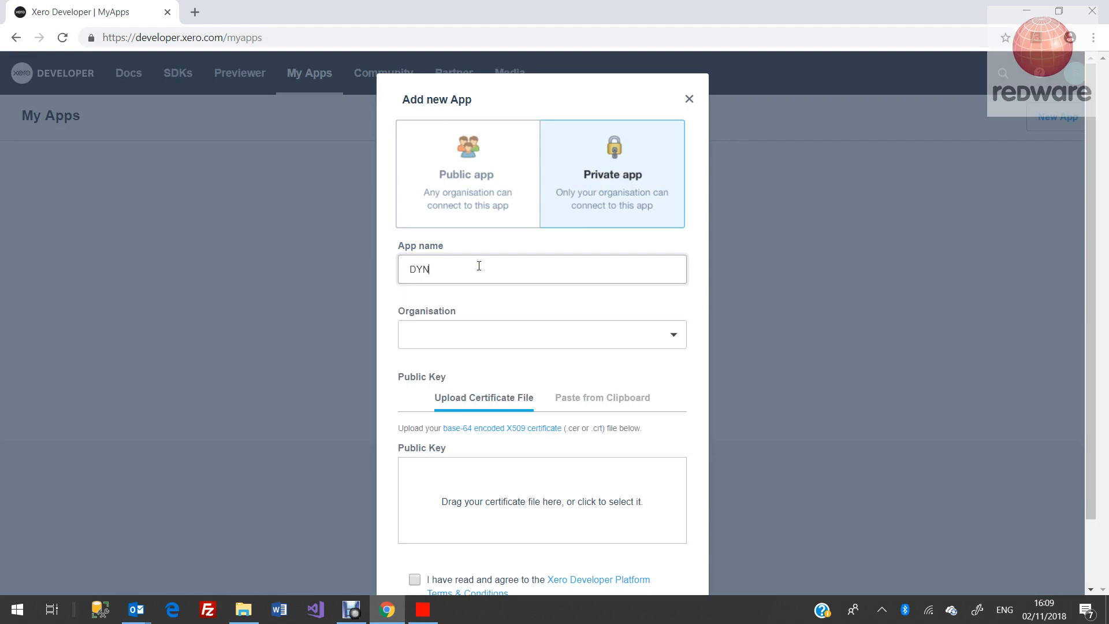
pyautogui.write('AMICS365-SYNC')
pyautogui.click(446, 271)
pyautogui.click(459, 342)
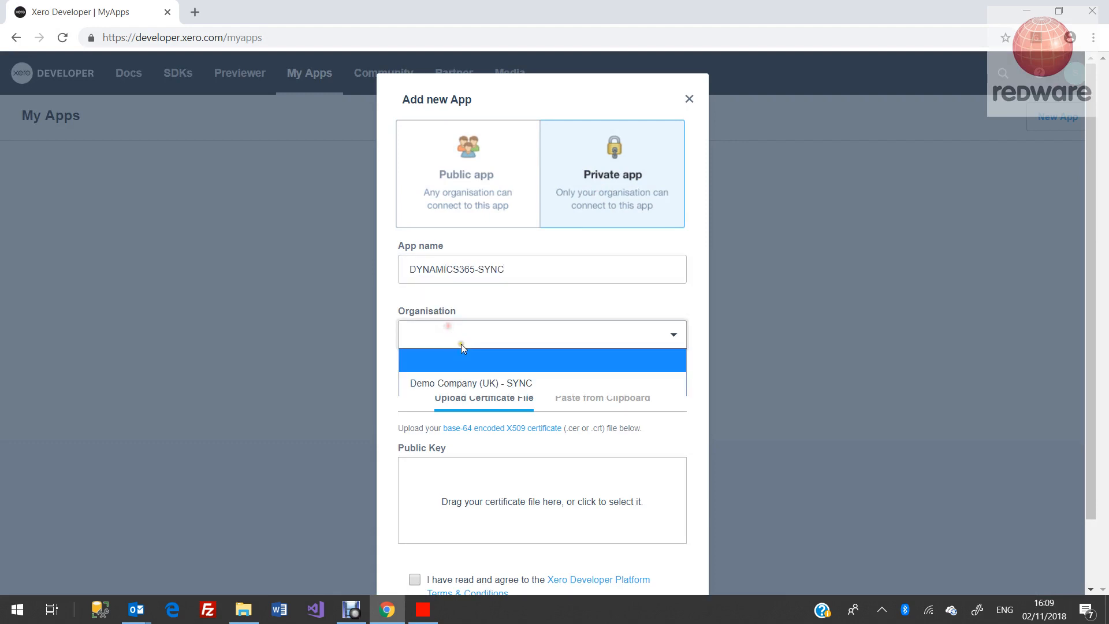
pyautogui.click(481, 382)
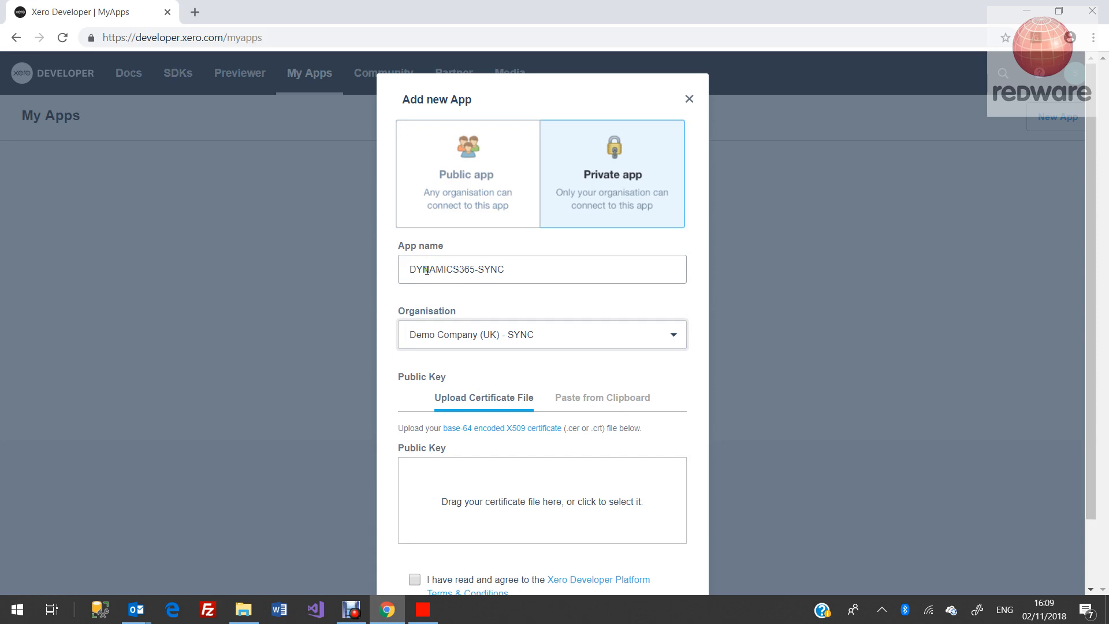
pyautogui.moveTo(414, 268); pyautogui.dragTo(524, 287)
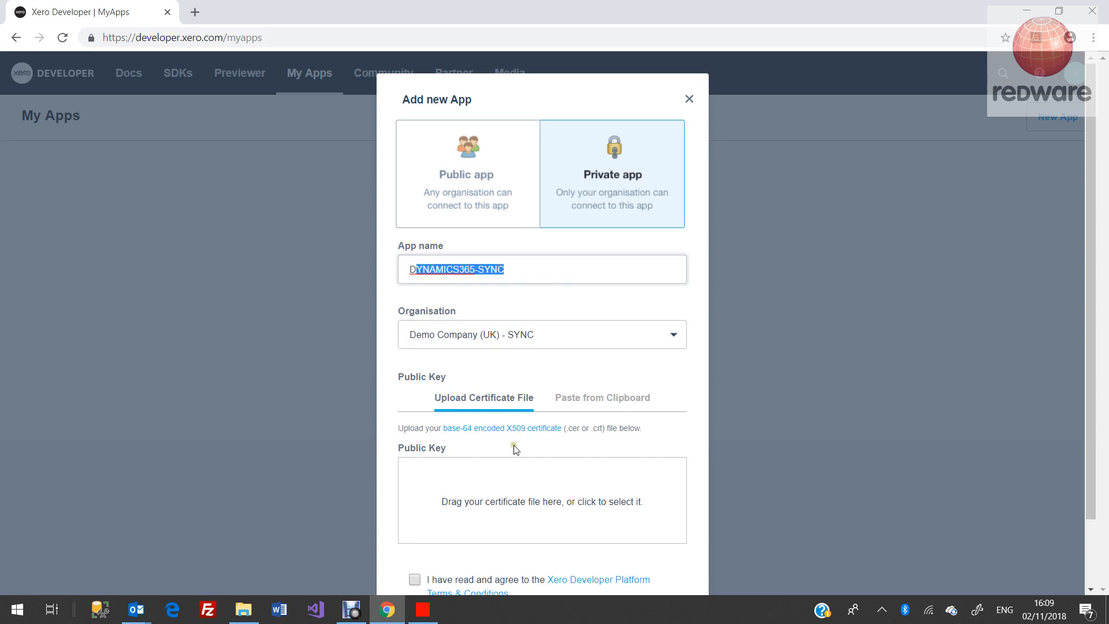
# Upload the certificate xero-redware-crmxero-2029-64.cer from C:\connector\mscrmconnector-6.70.5 as the app's public key
pyautogui.click(511, 493)
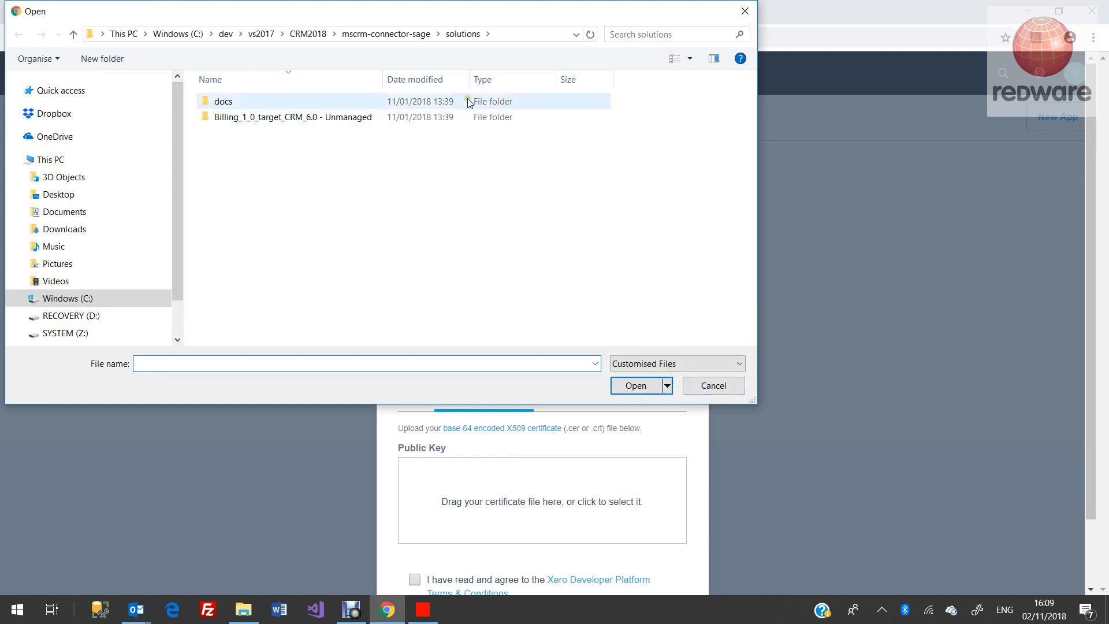
pyautogui.click(517, 31)
pyautogui.write('c')
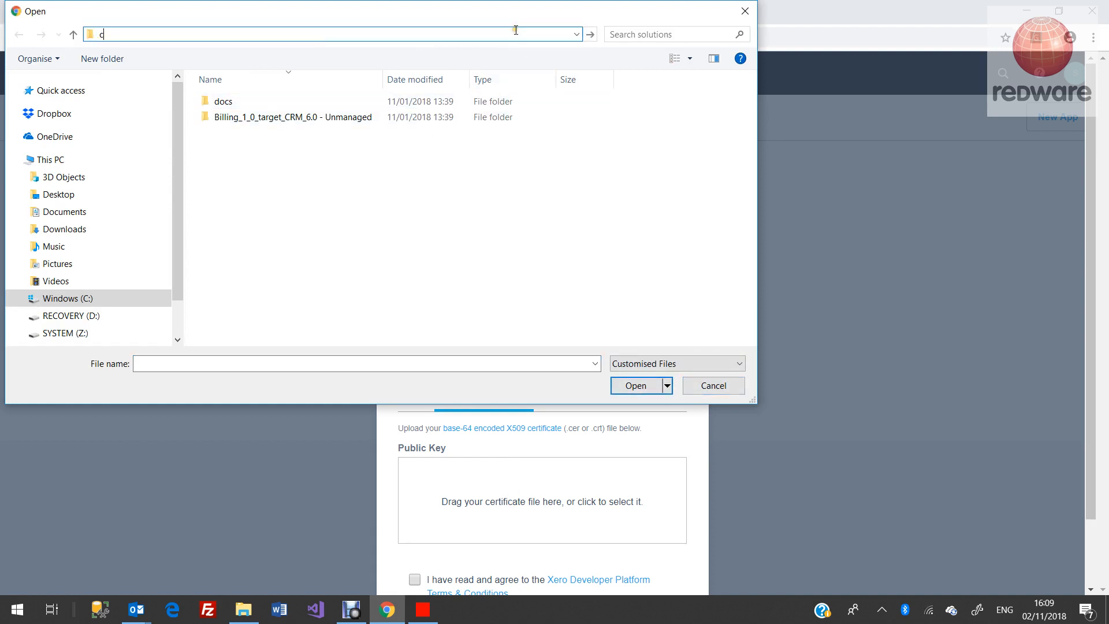
pyautogui.write(':\\connector')
pyautogui.press('Return')
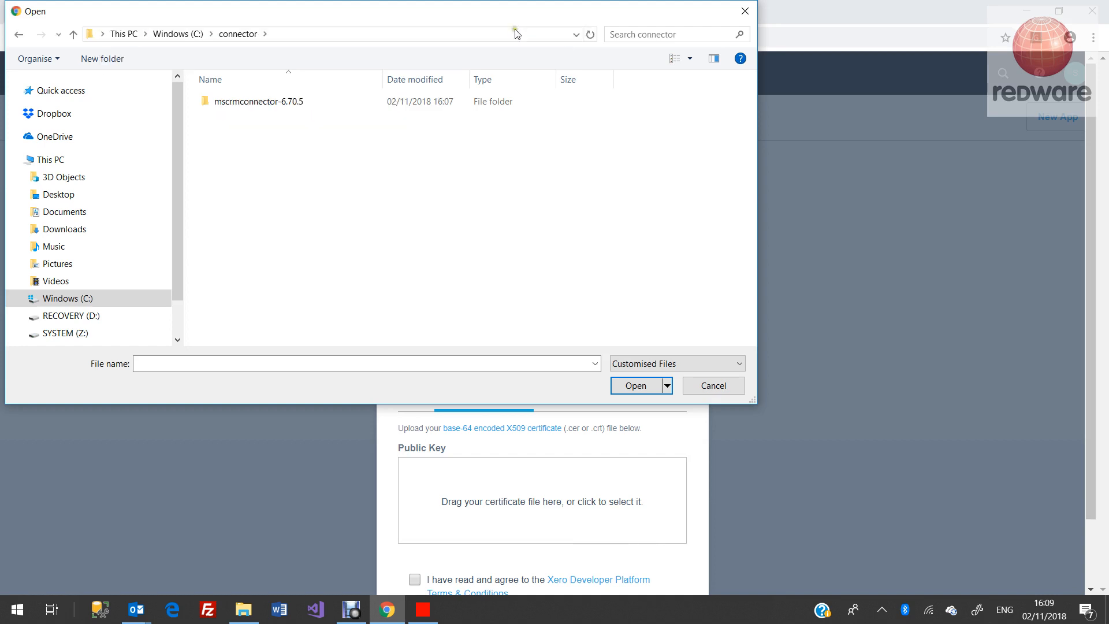
pyautogui.doubleClick(289, 102)
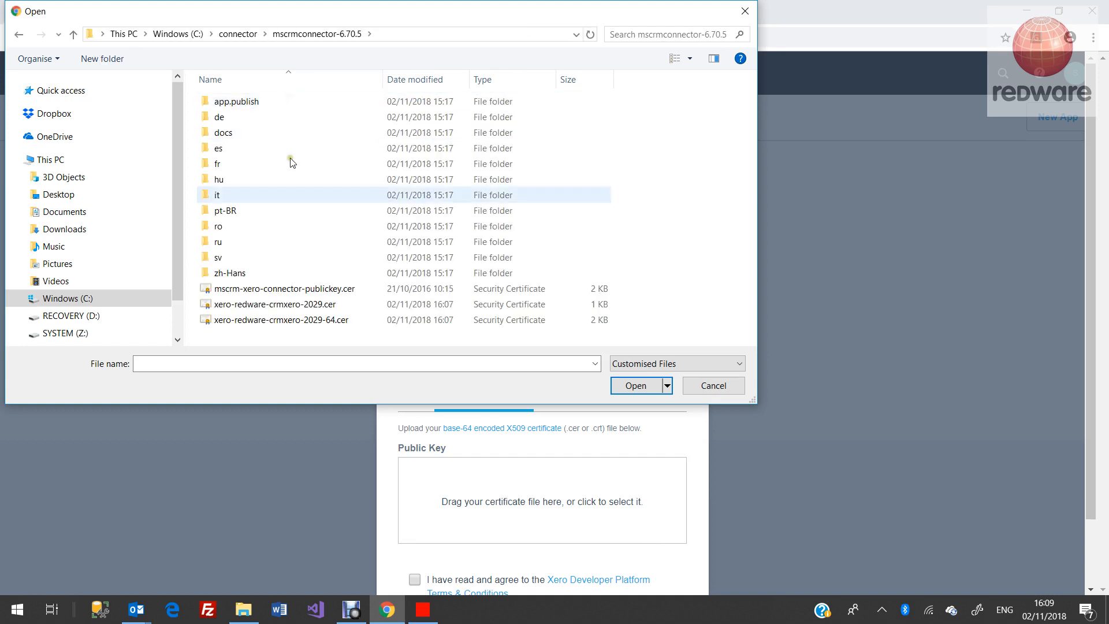
pyautogui.click(313, 321)
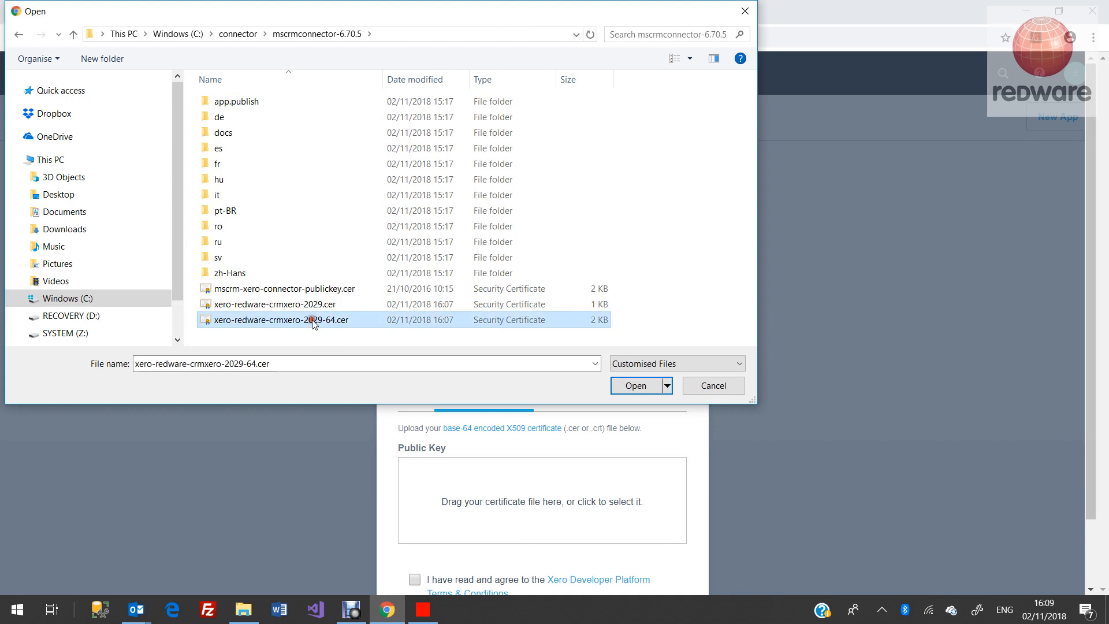
pyautogui.click(639, 387)
# Agree to the Xero Developer Platform terms, create the app and save its details
pyautogui.scroll(-2, 566, 443)
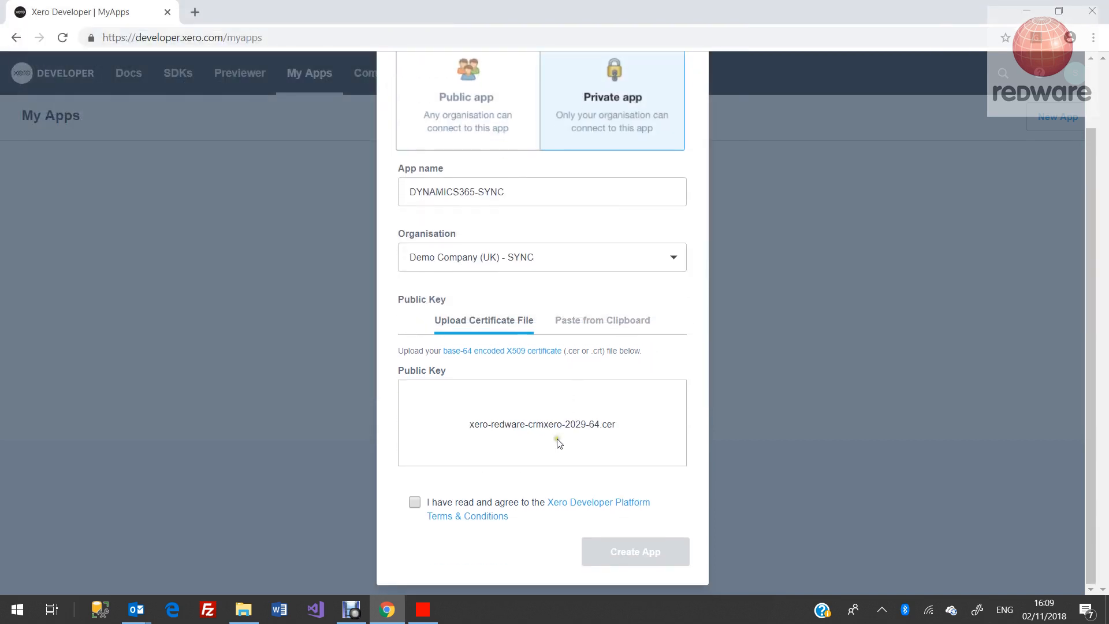
pyautogui.click(415, 500)
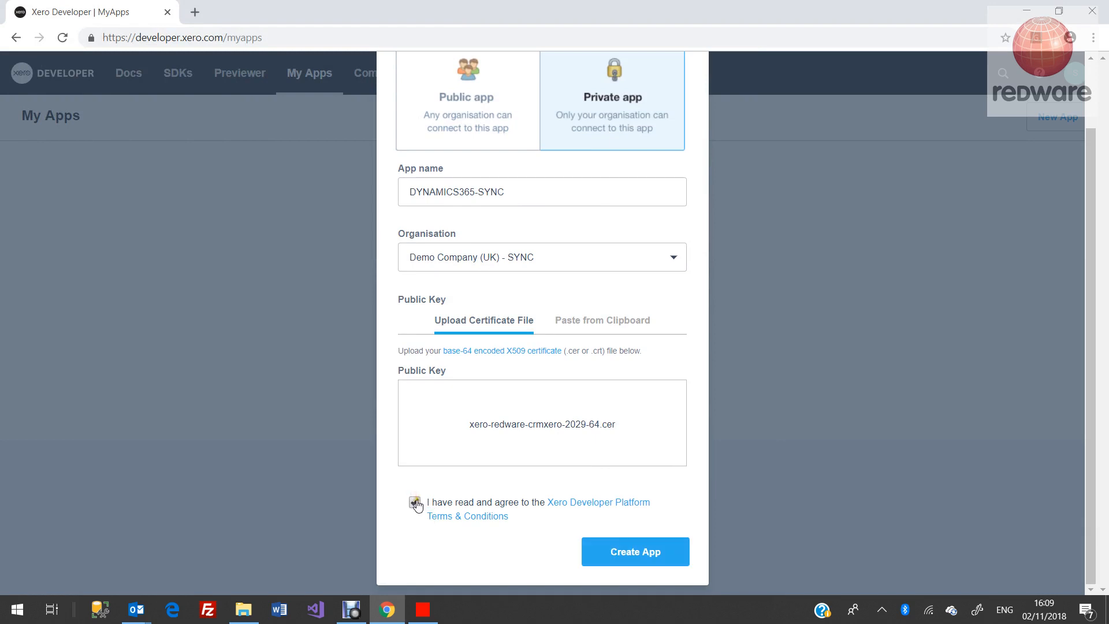
pyautogui.click(414, 503)
pyautogui.click(414, 502)
pyautogui.click(631, 549)
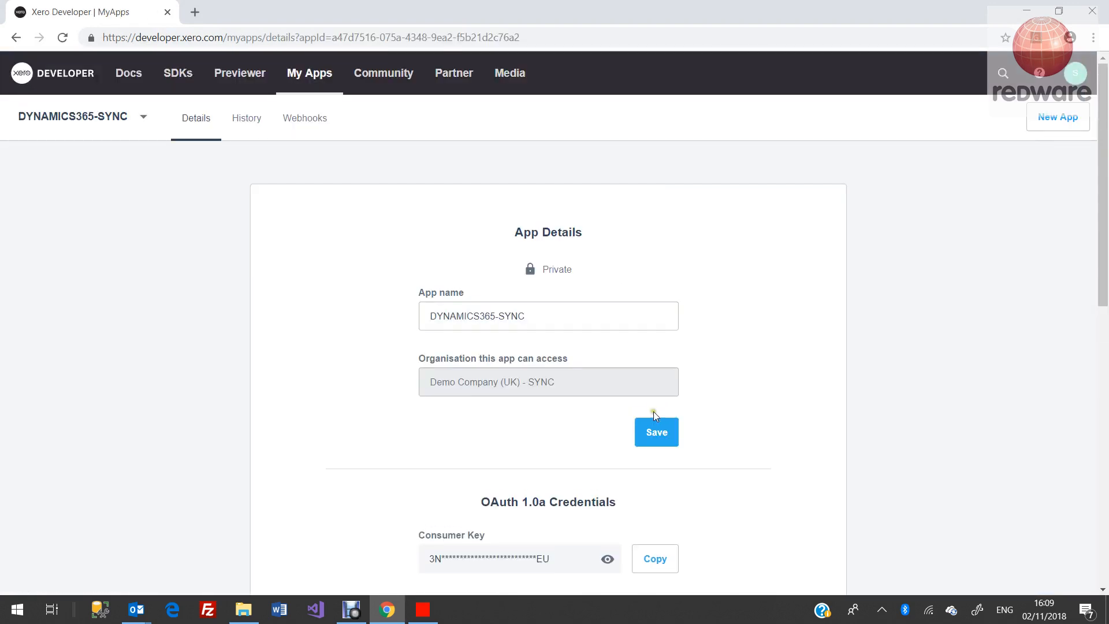
pyautogui.click(649, 437)
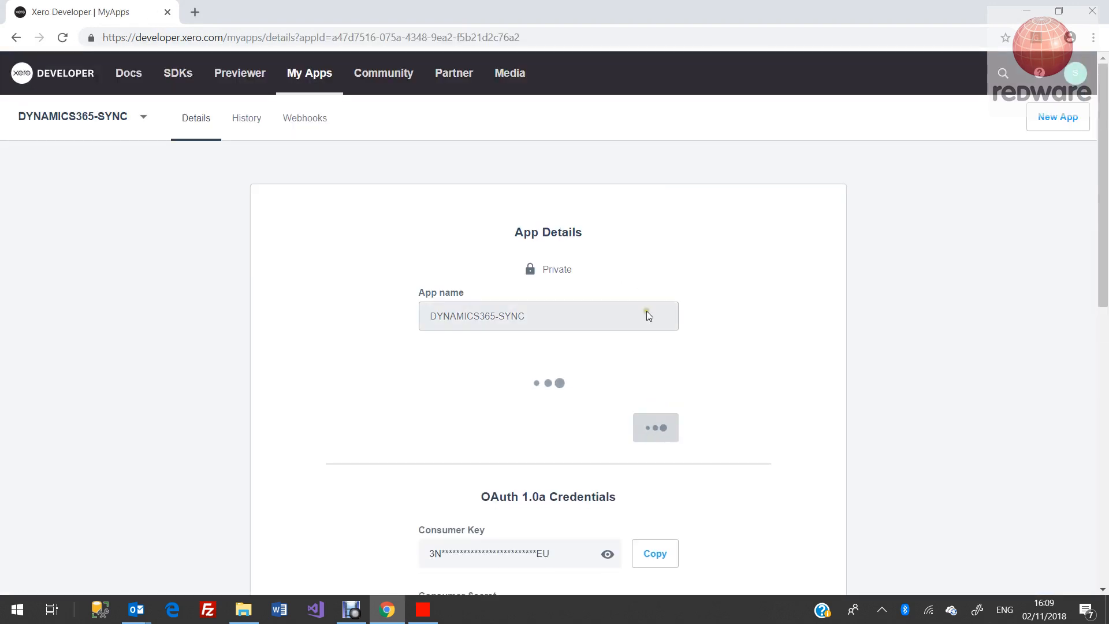
# Copy the new app's consumer key and paste it into the Private Consumer Key field of the DYNAMICS365 XERO connector's setup
pyautogui.scroll(-5, 645, 306)
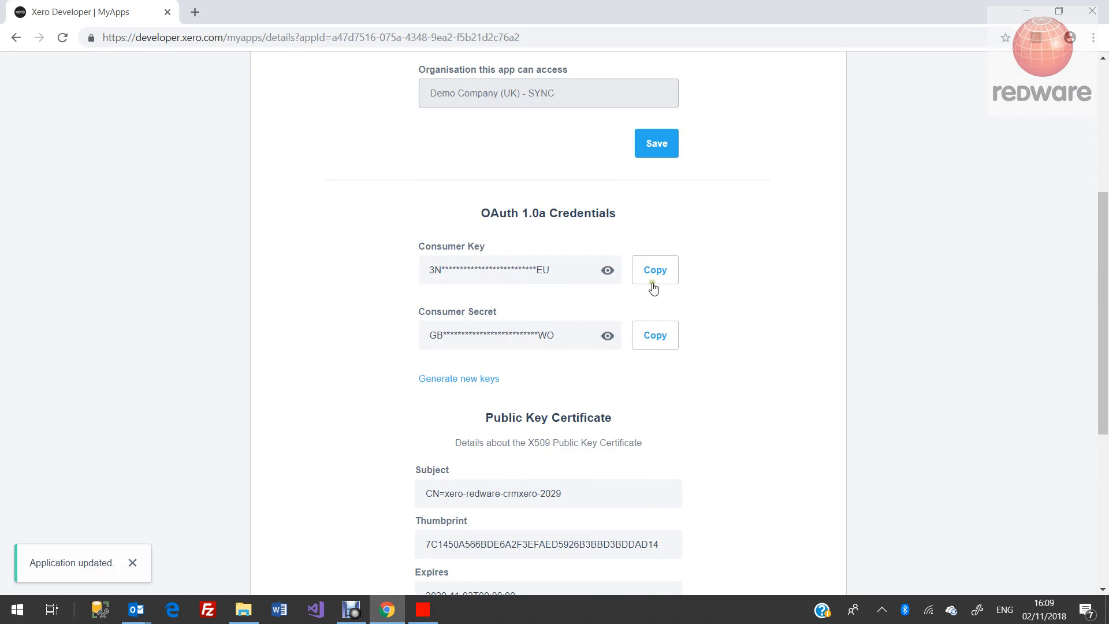
pyautogui.click(653, 285)
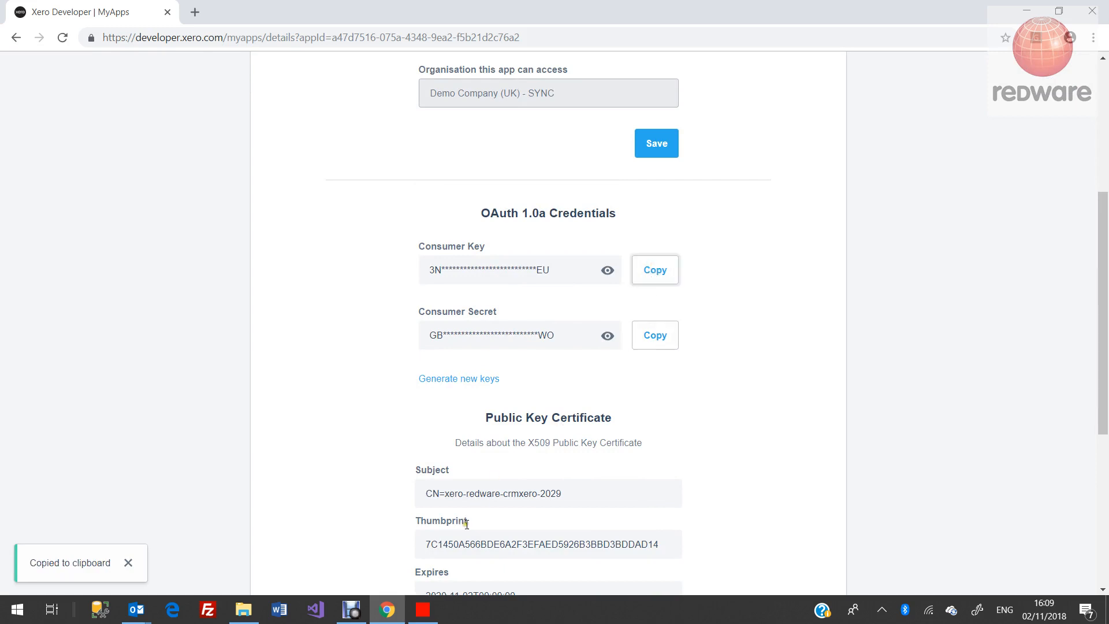
pyautogui.click(422, 612)
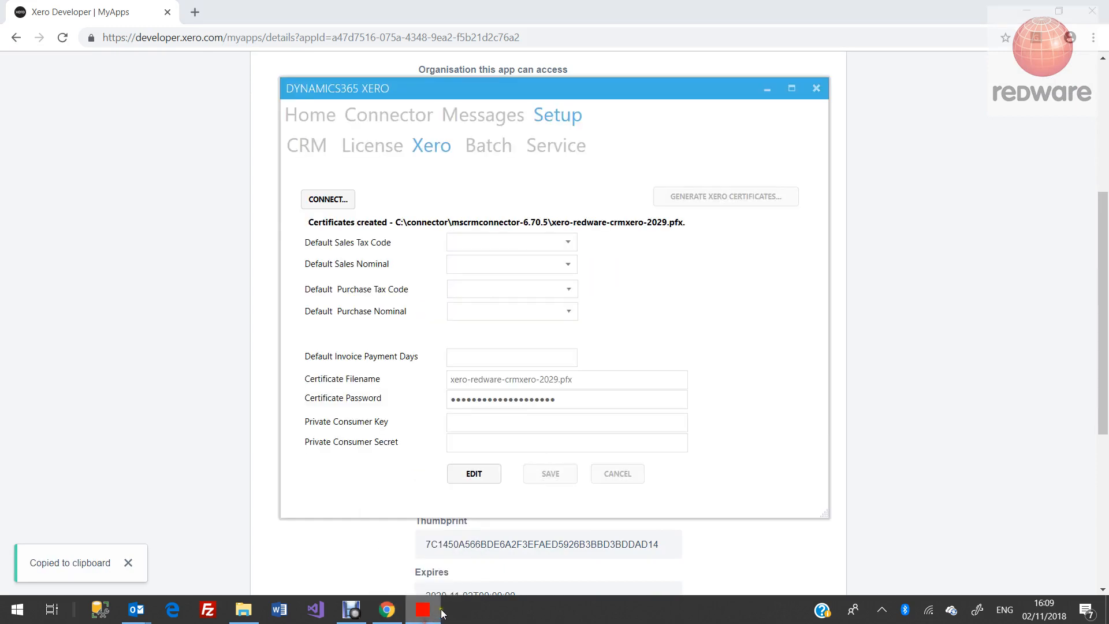
pyautogui.click(471, 474)
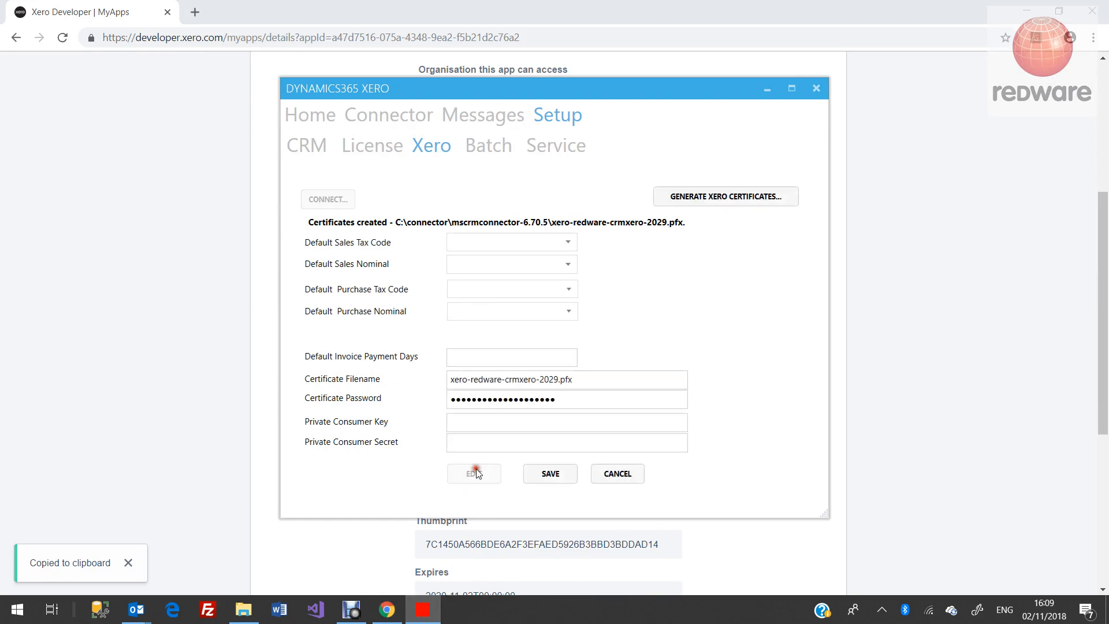
pyautogui.click(472, 421)
pyautogui.hotkey('ctrl', 'v')
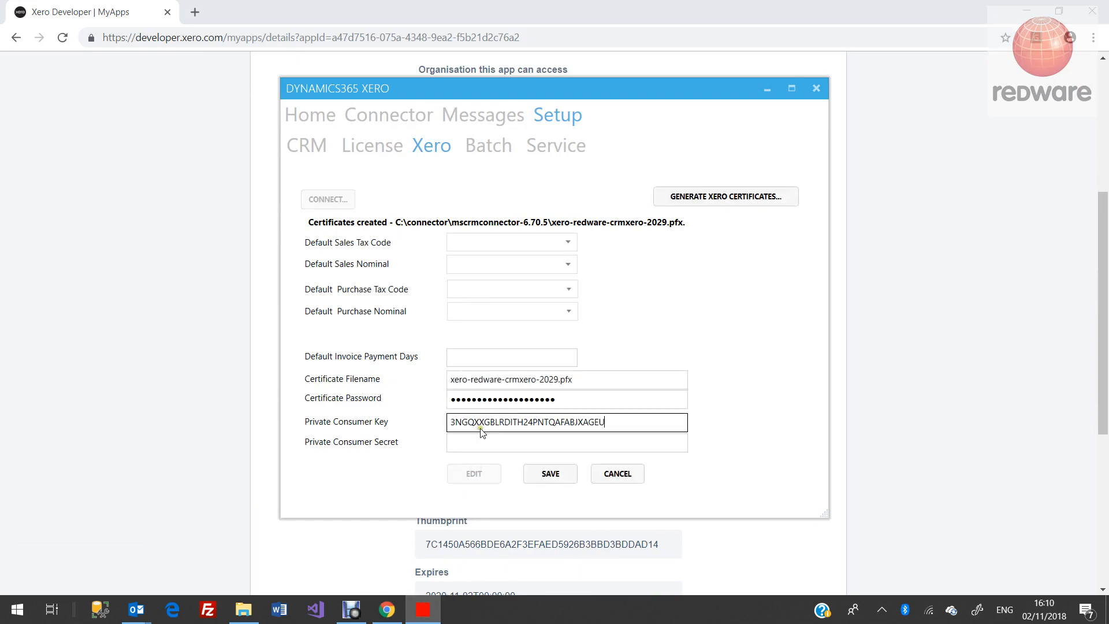
# Copy the consumer secret from the Xero developer site into the connector's Private Consumer Secret field and save the Xero settings
pyautogui.click(334, 555)
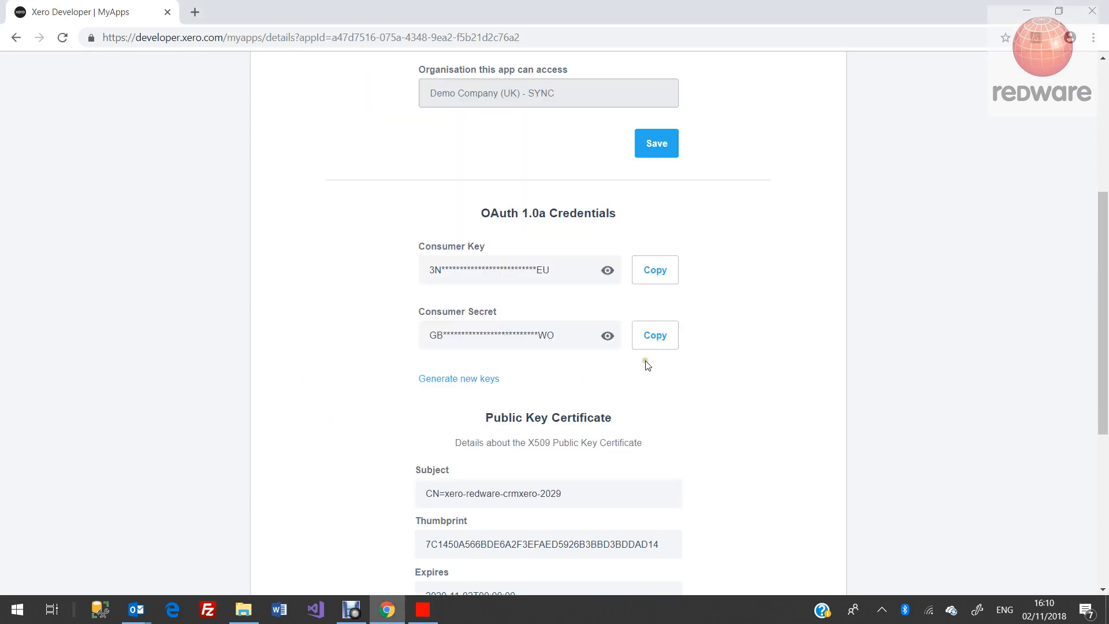
pyautogui.click(661, 341)
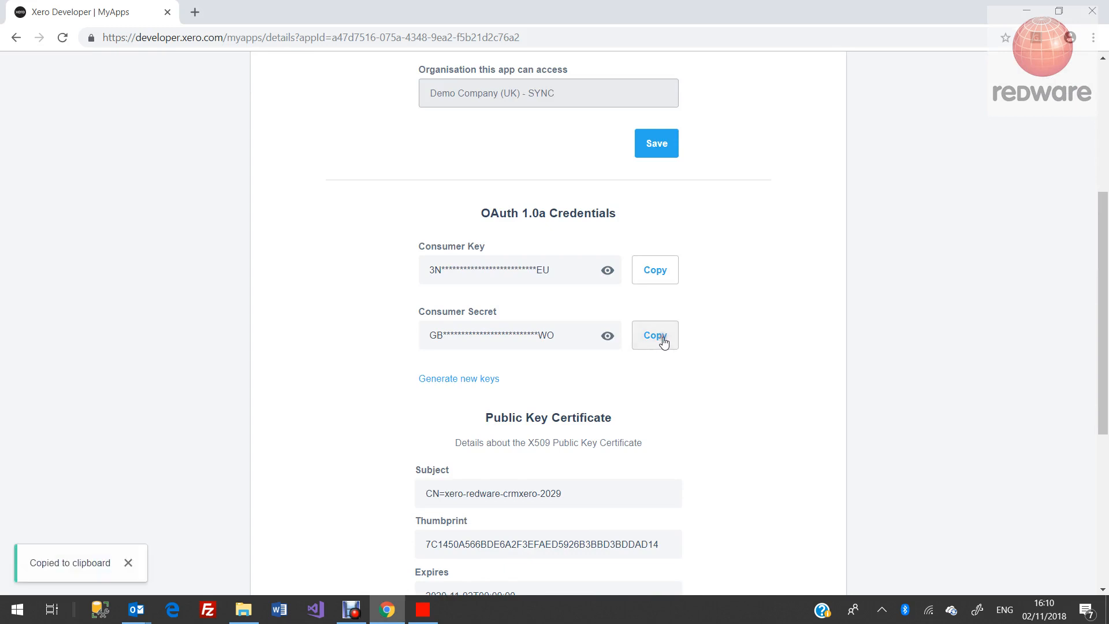
pyautogui.click(423, 610)
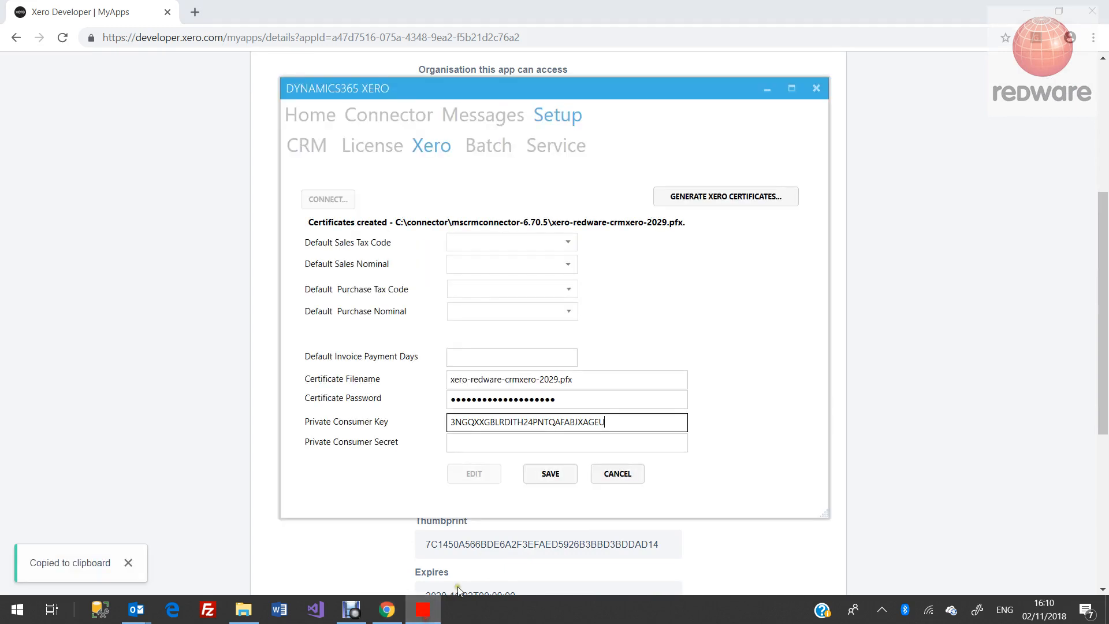
pyautogui.click(487, 445)
pyautogui.hotkey('ctrl', 'v')
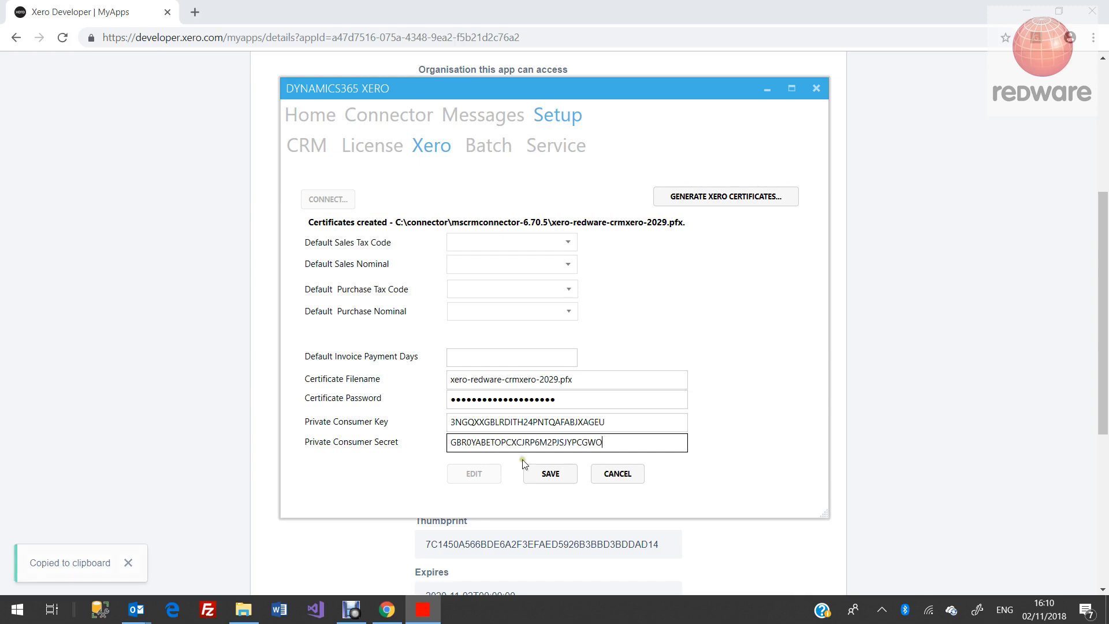
pyautogui.click(550, 473)
# Try connecting to Xero, then restart the connector from its program folder and connect again from the Xero setup
pyautogui.click(332, 200)
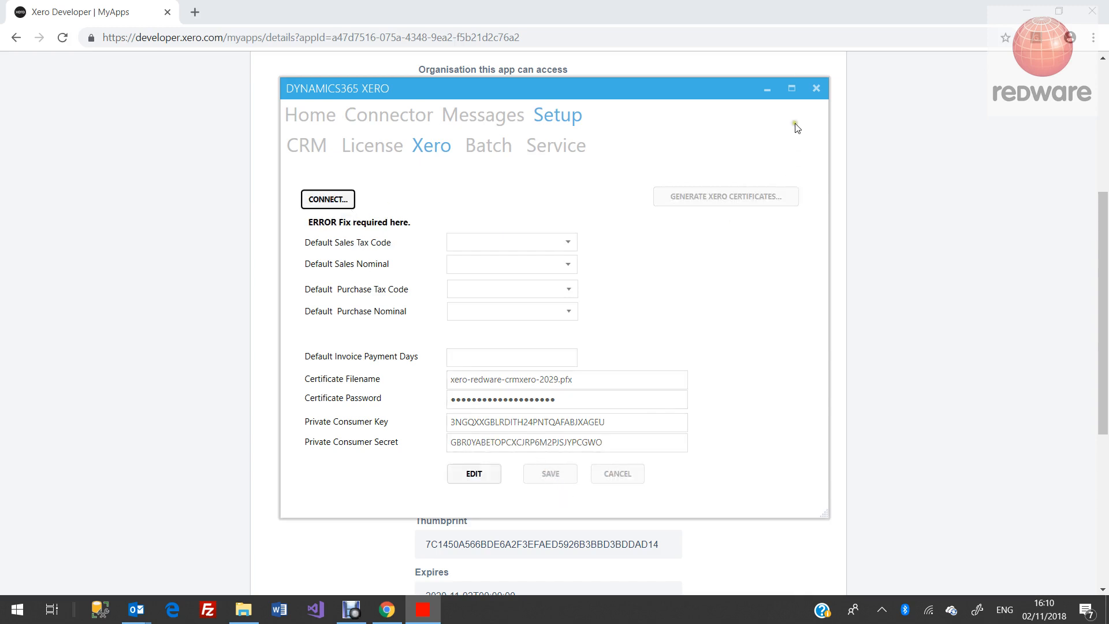
pyautogui.click(818, 89)
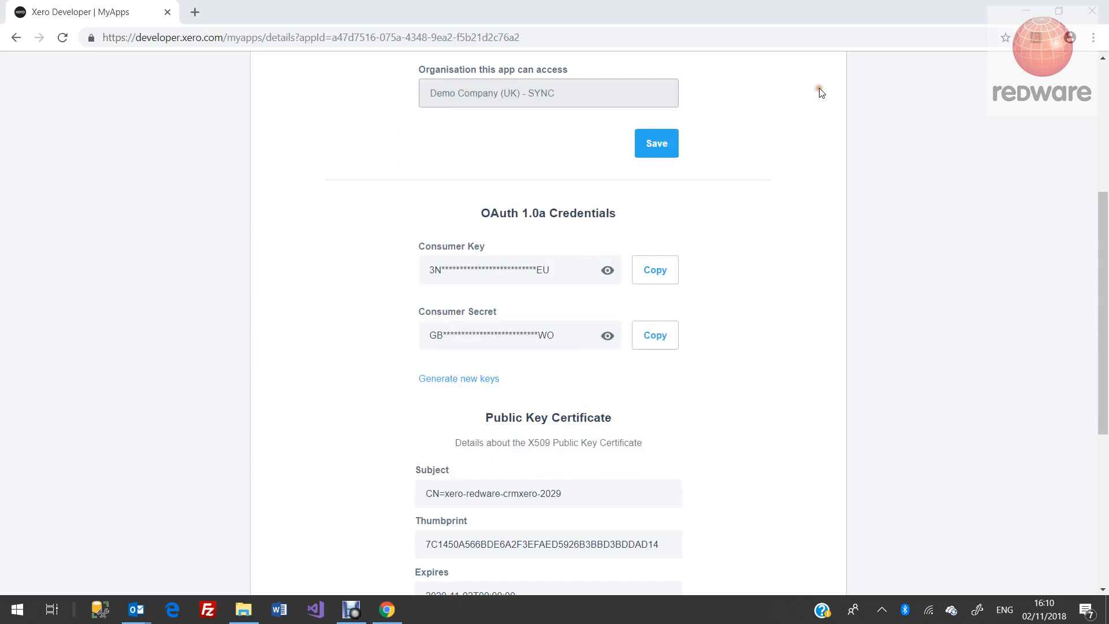
pyautogui.click(658, 142)
pyautogui.moveTo(577, 15); pyautogui.dragTo(769, 470)
pyautogui.click(297, 382)
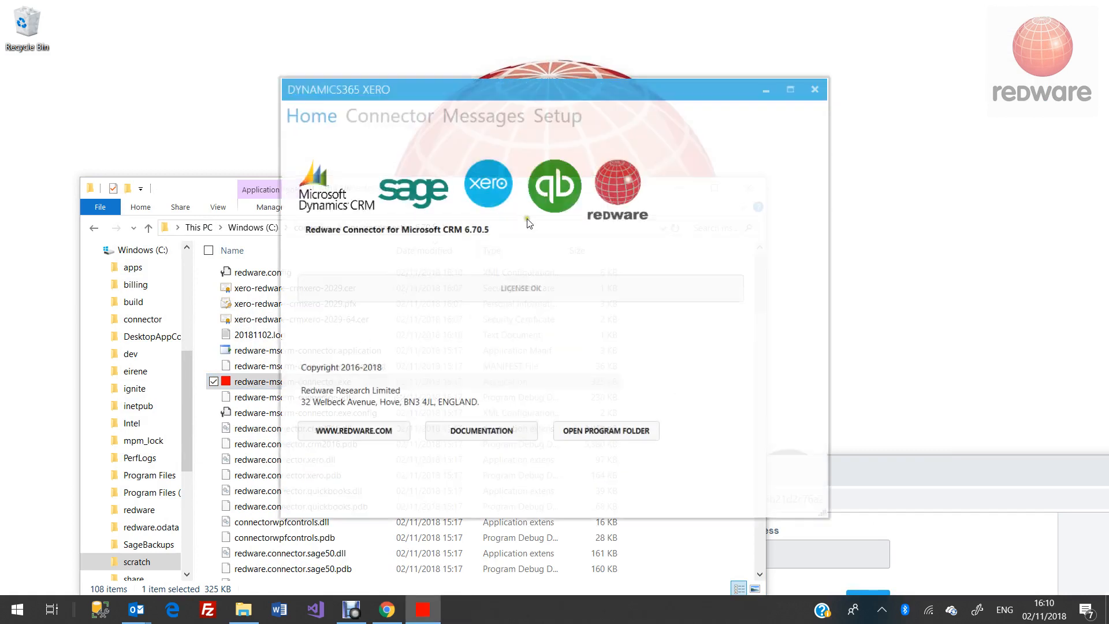
pyautogui.click(532, 119)
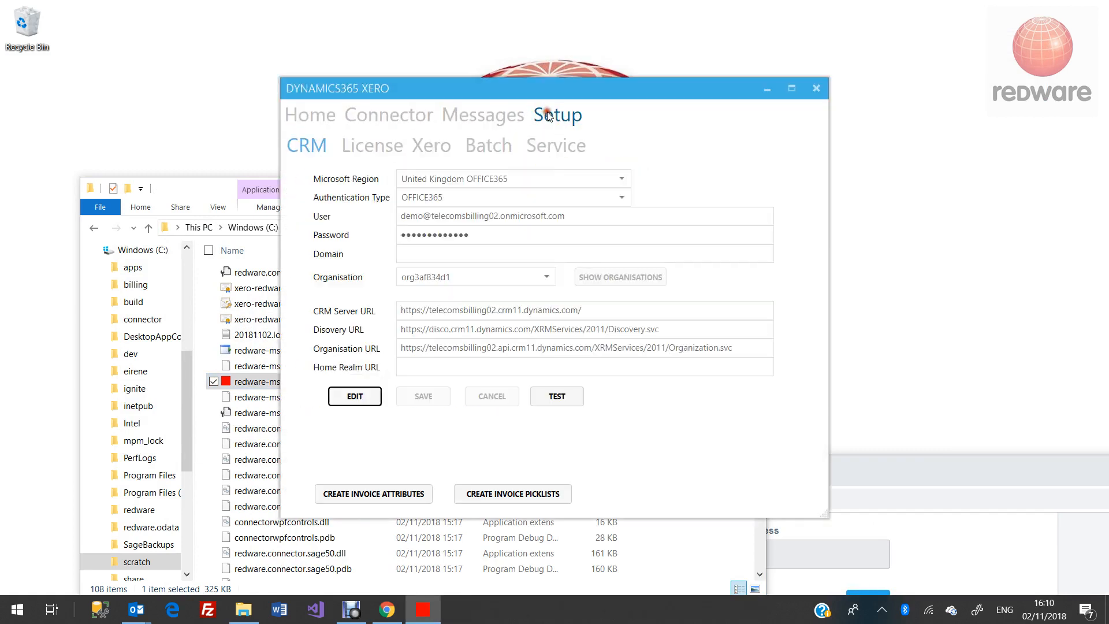
pyautogui.click(434, 148)
pyautogui.click(328, 199)
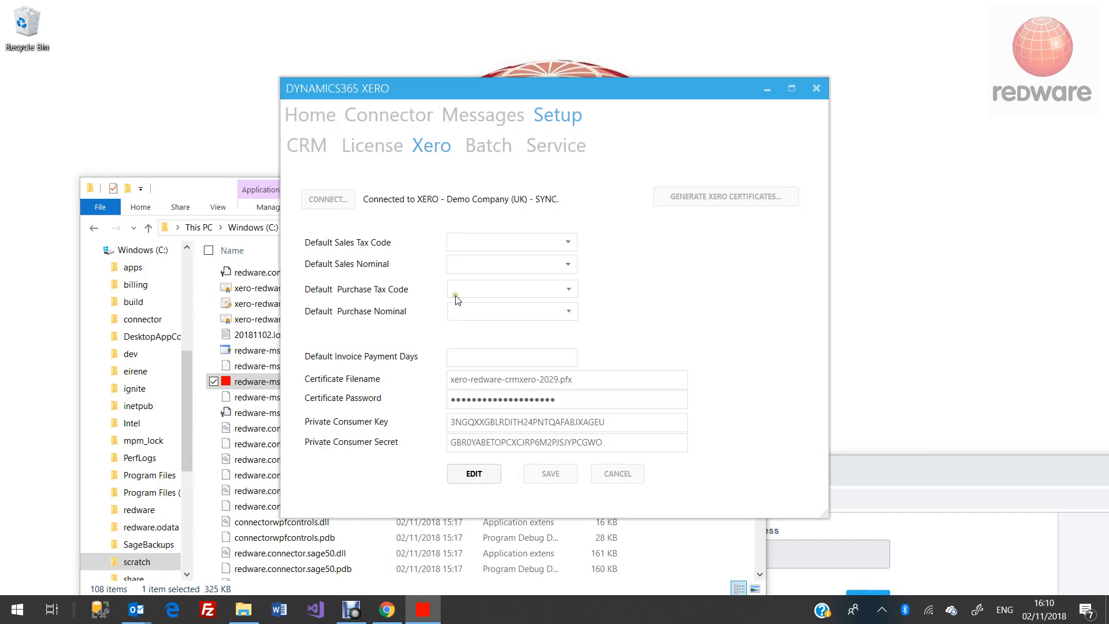
# Edit the Xero defaults: 14 invoice payment days, sales tax code 20% (VAT on Income) and sales nominal Sales
pyautogui.click(474, 475)
pyautogui.click(484, 357)
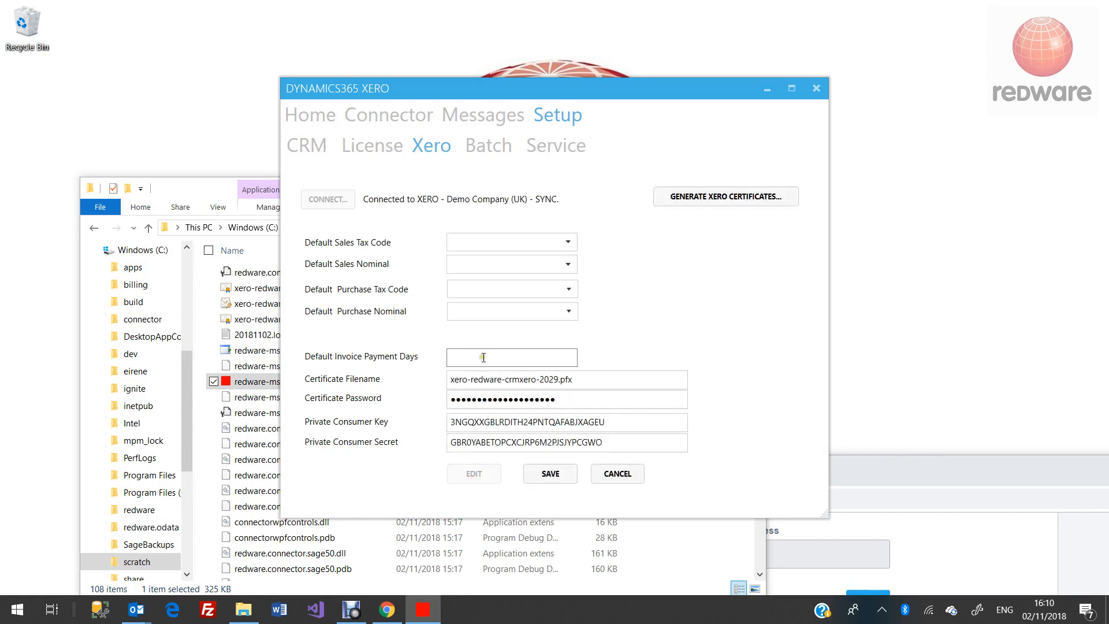
pyautogui.click(517, 240)
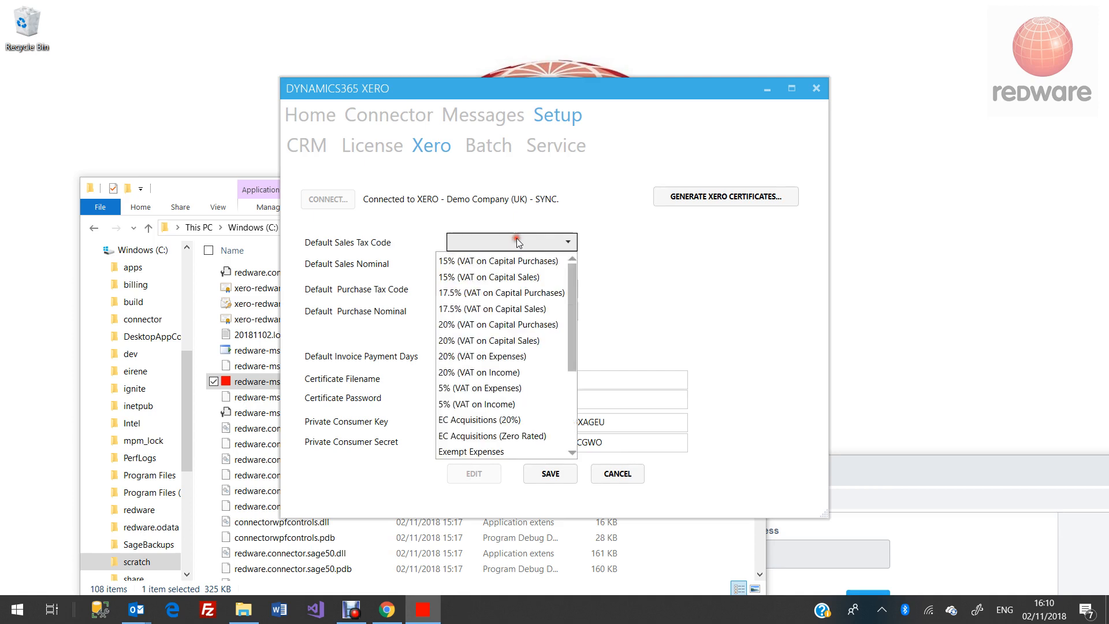
pyautogui.click(517, 373)
pyautogui.click(489, 266)
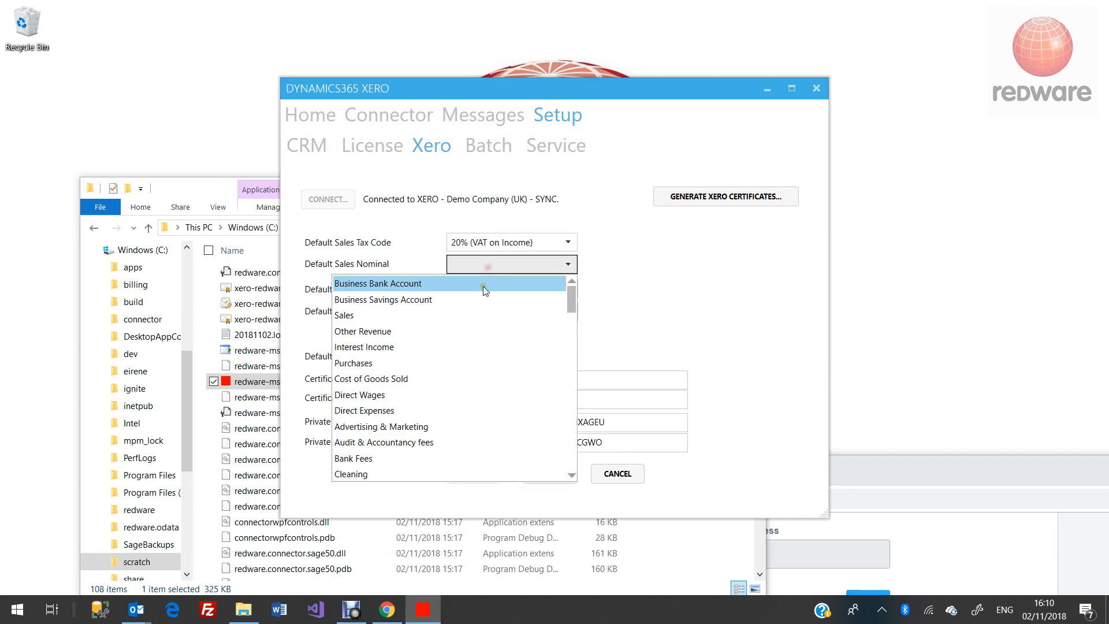
pyautogui.click(449, 315)
# Set the default purchase tax code to 20% (VAT on Expenses) and the purchase nominal to Purchases, and save the Xero settings
pyautogui.click(475, 292)
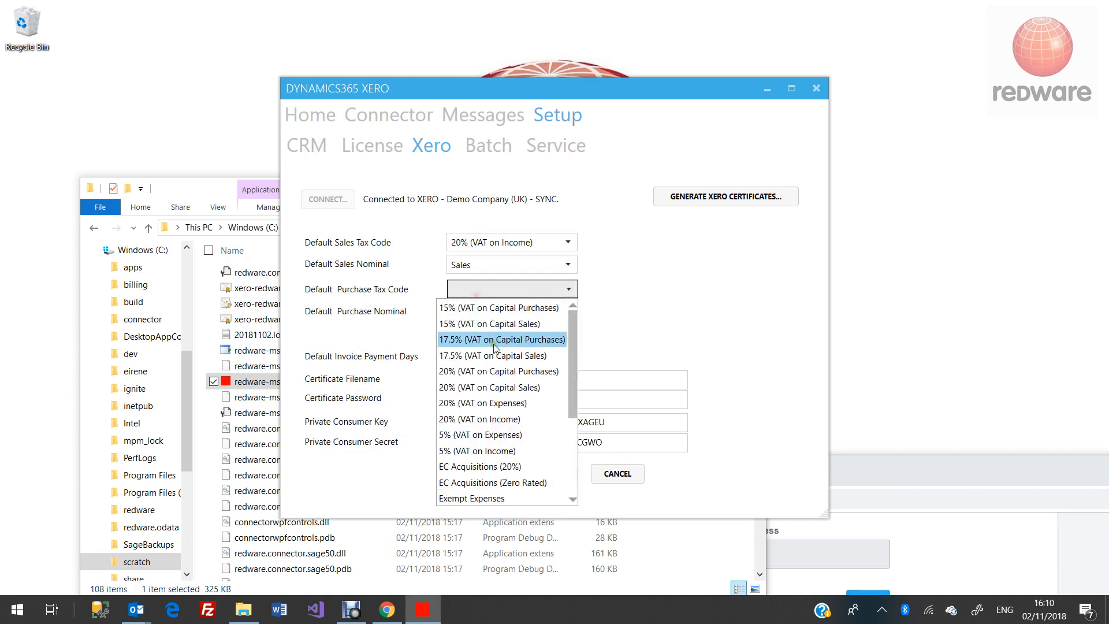
pyautogui.click(506, 405)
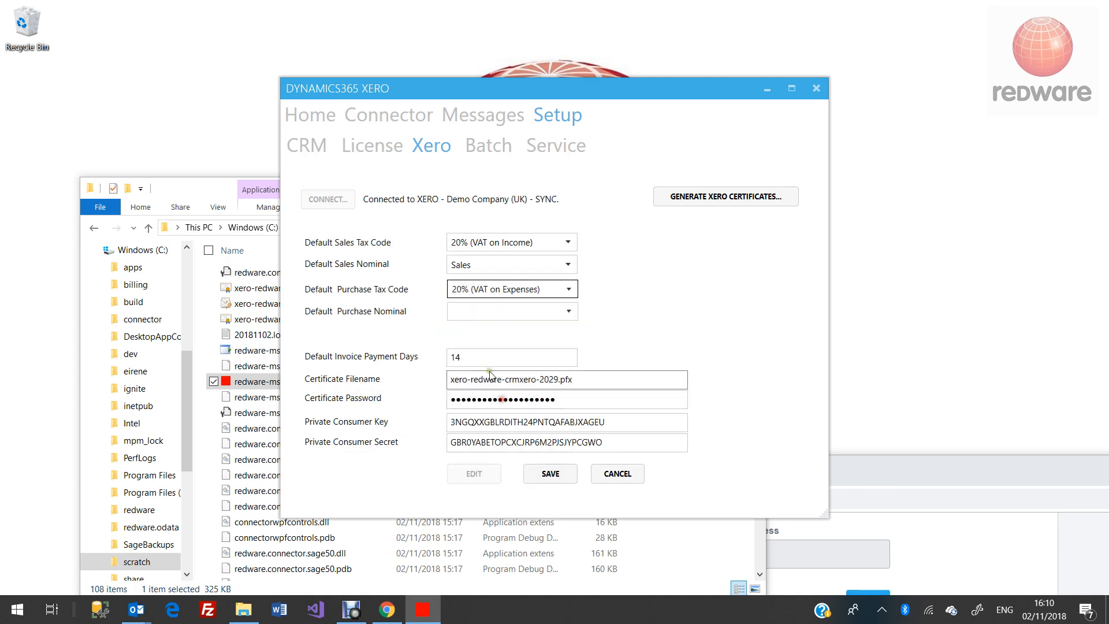
pyautogui.click(484, 313)
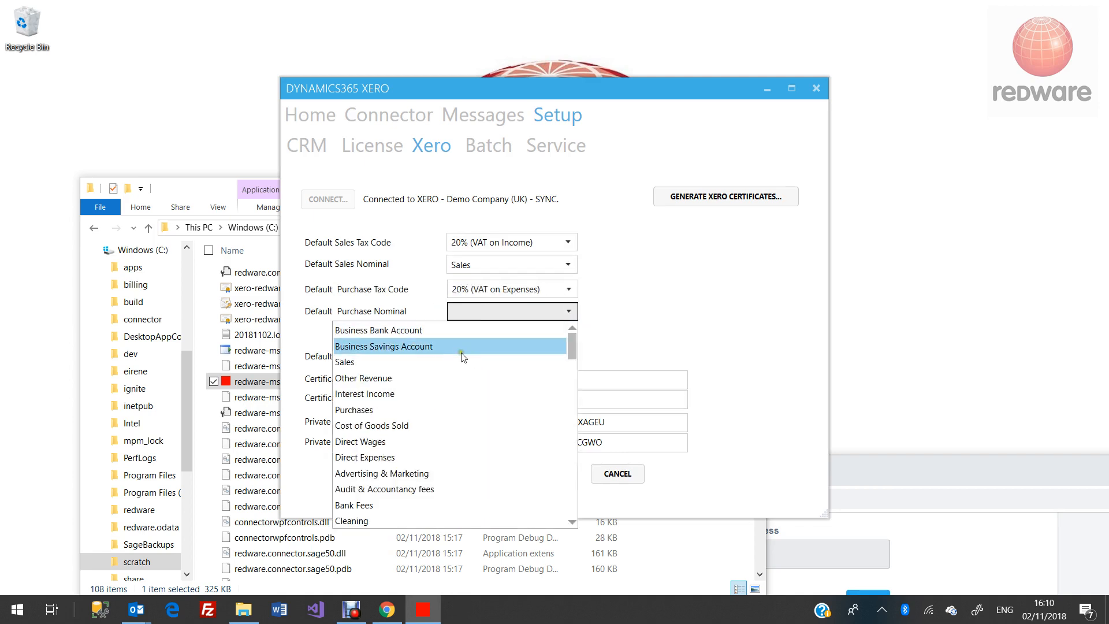
pyautogui.click(455, 409)
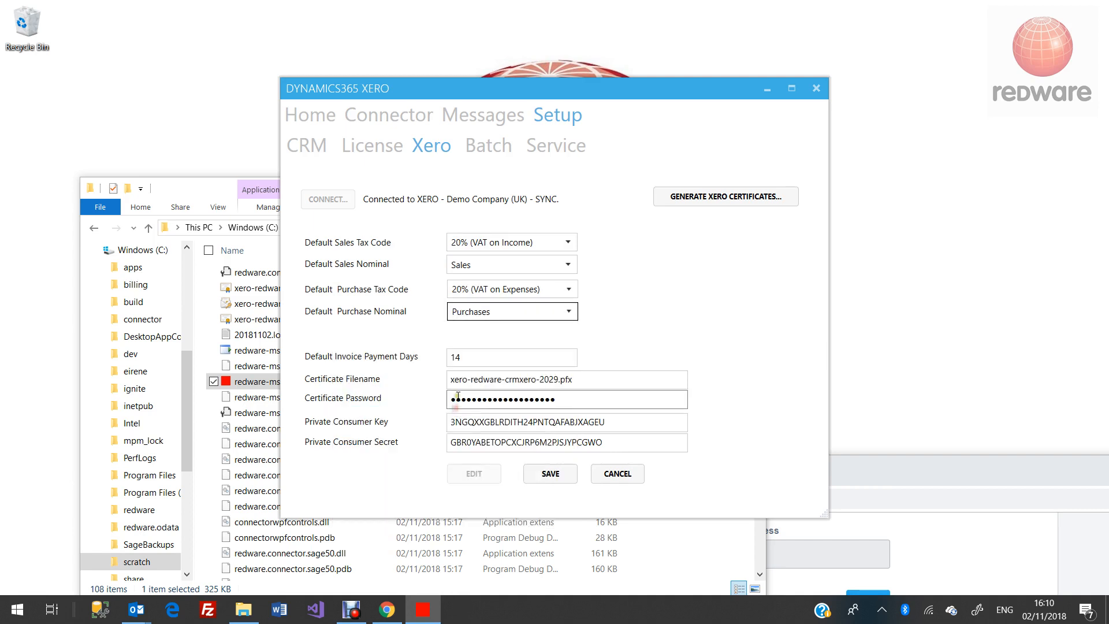
pyautogui.click(551, 473)
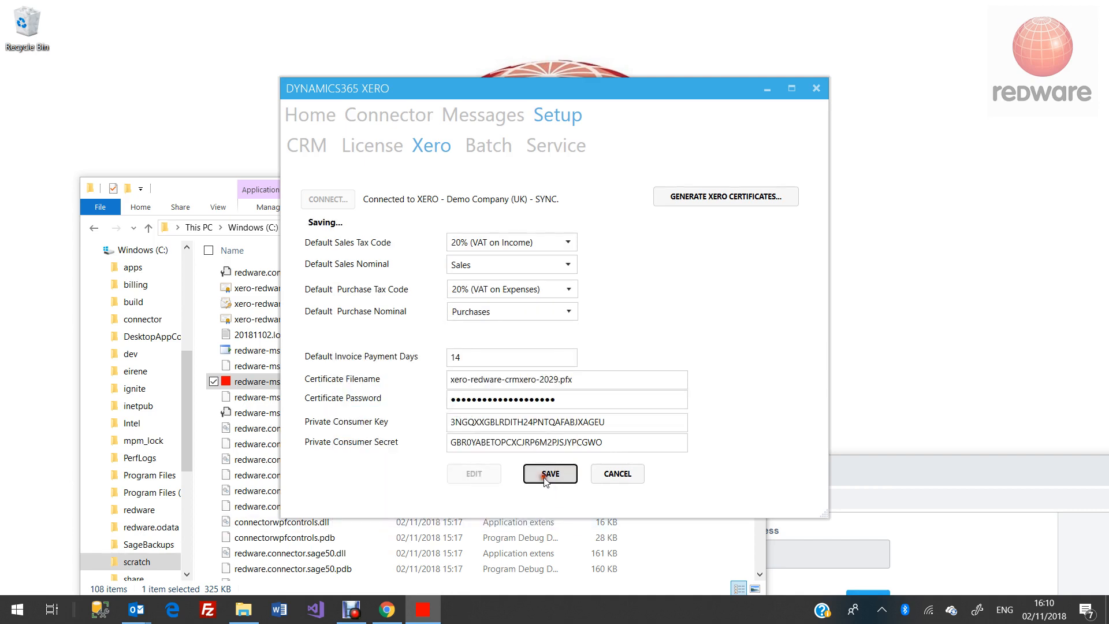
# Restart the connector with redware-mscrm-connector.exe and test its CRM connection and the CRMXERO license
pyautogui.click(815, 86)
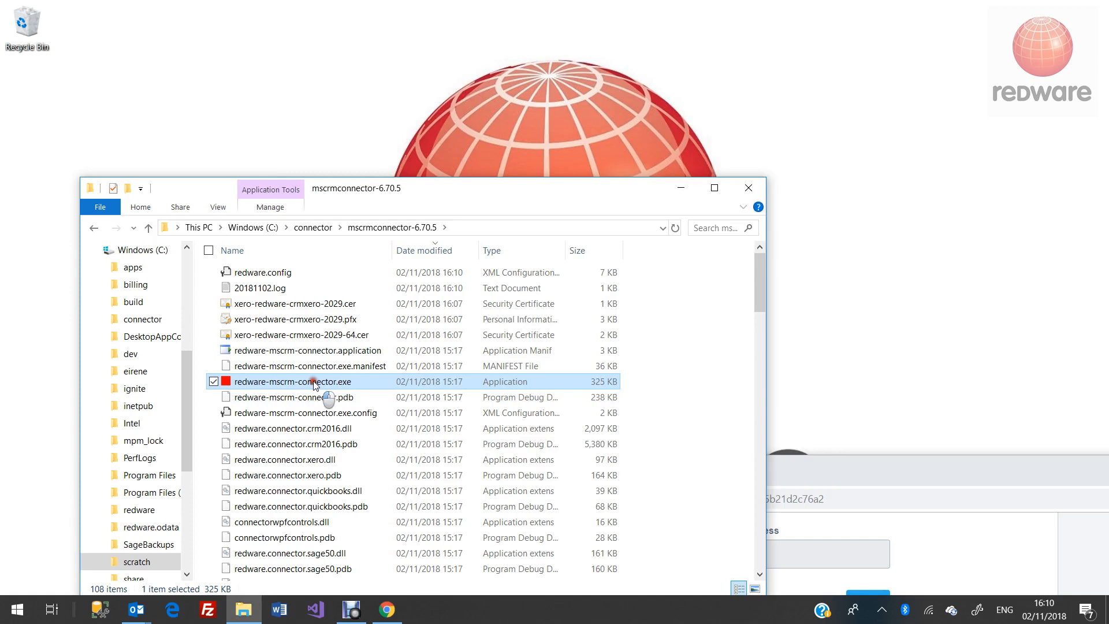
pyautogui.doubleClick(313, 381)
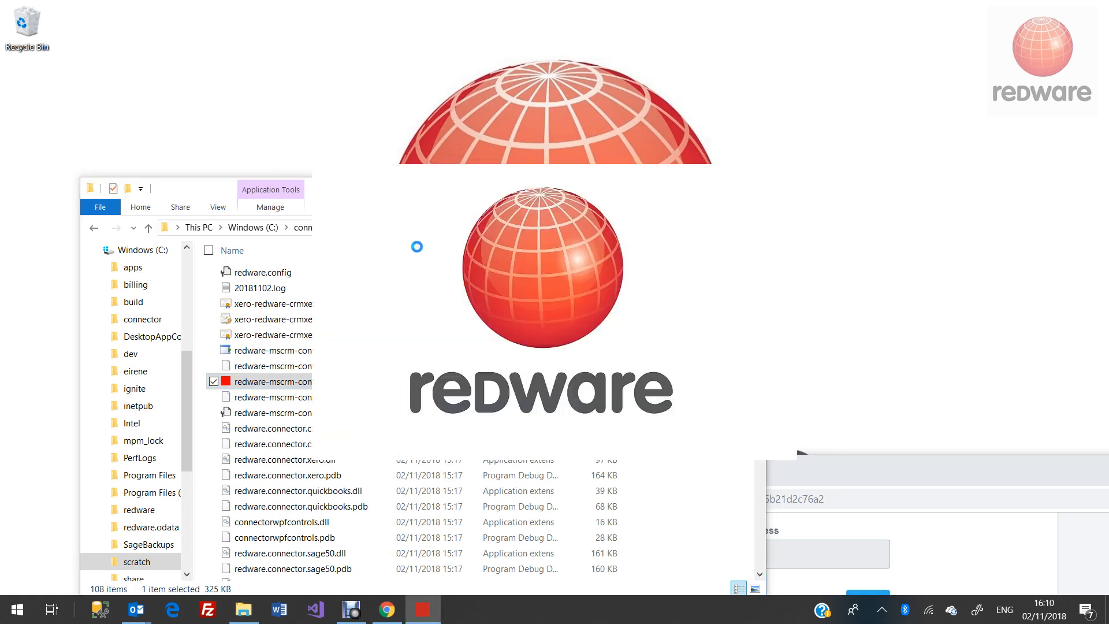
pyautogui.click(570, 115)
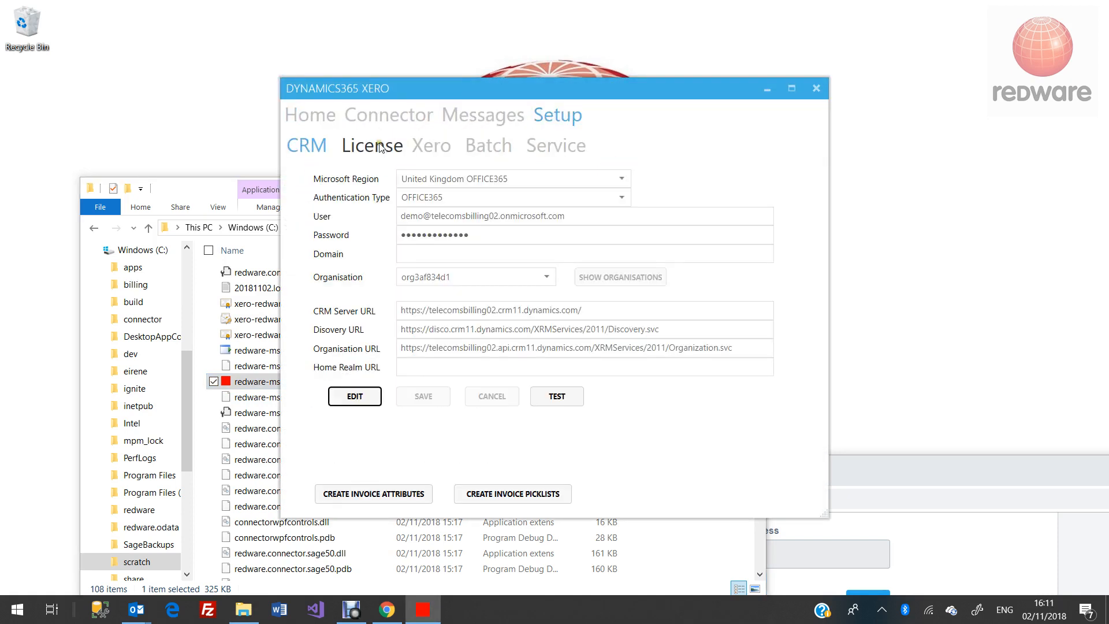
pyautogui.click(563, 397)
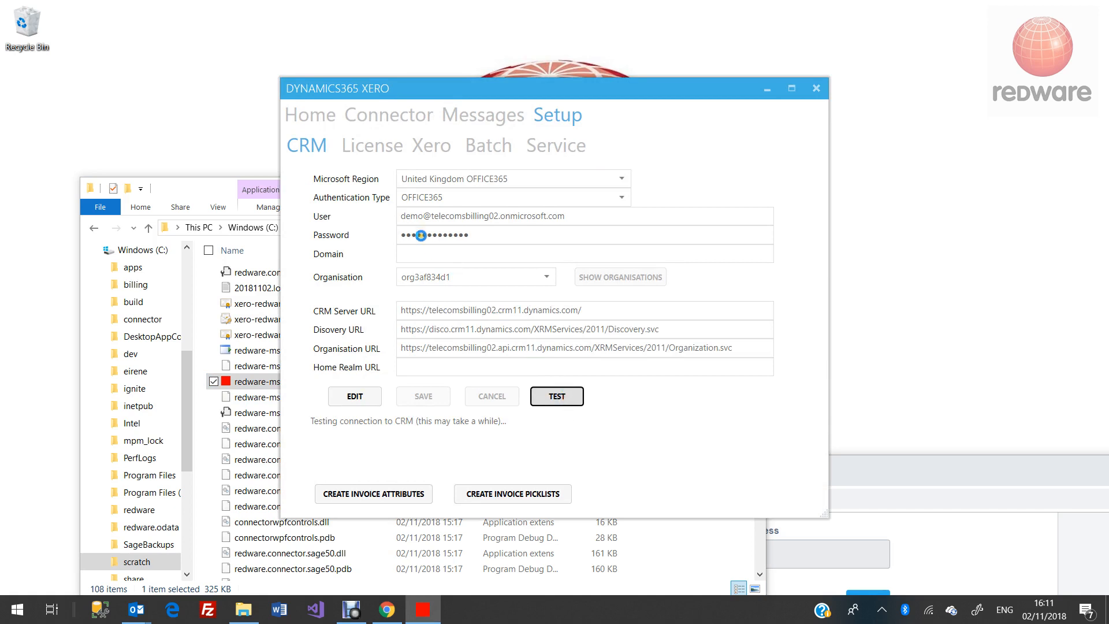
pyautogui.click(374, 151)
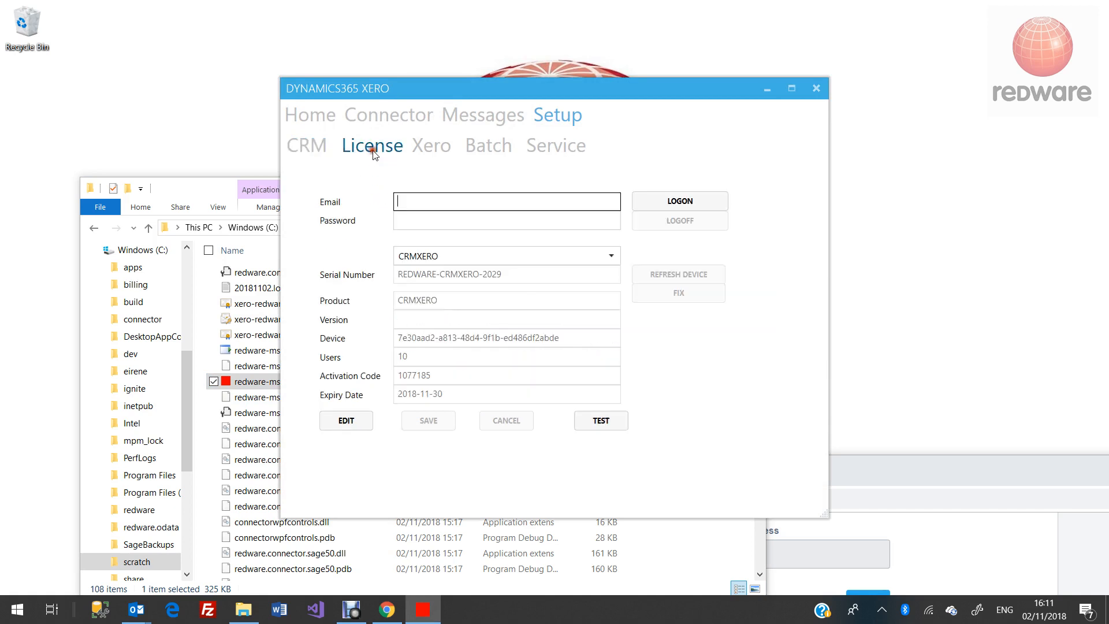
pyautogui.click(599, 418)
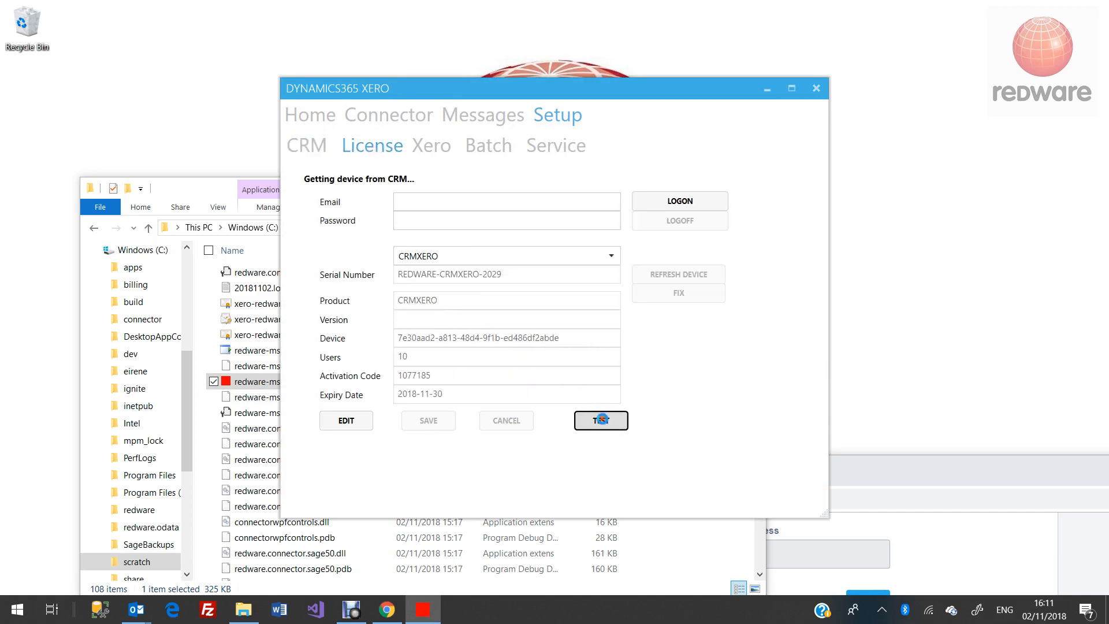
# Connect the restarted connector to Xero again to load the saved default tax and nominal codes
pyautogui.click(430, 146)
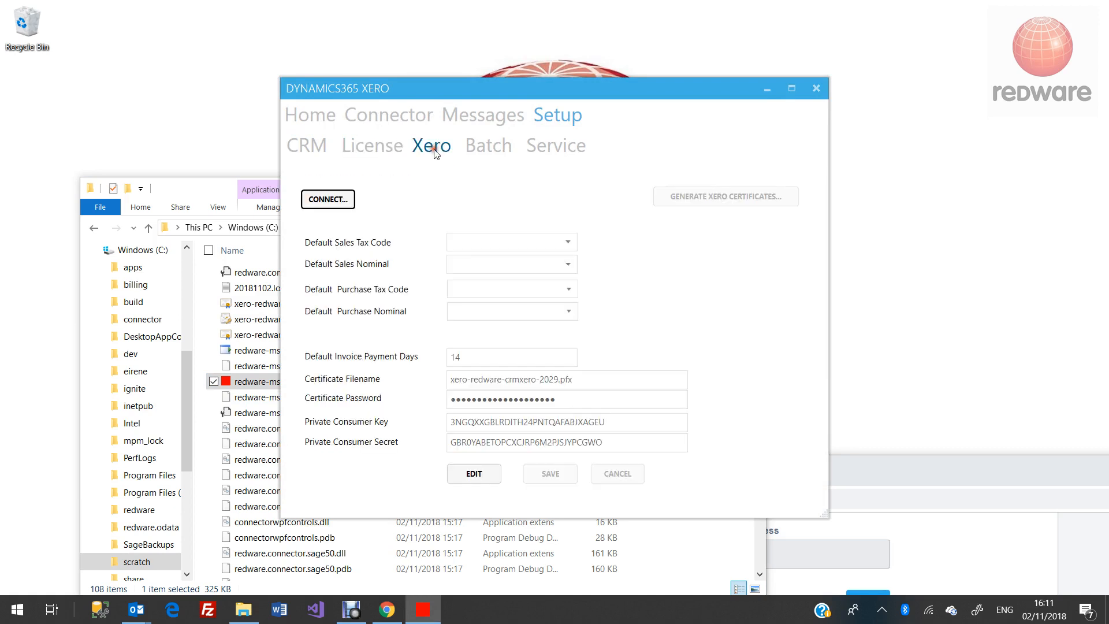
pyautogui.click(337, 199)
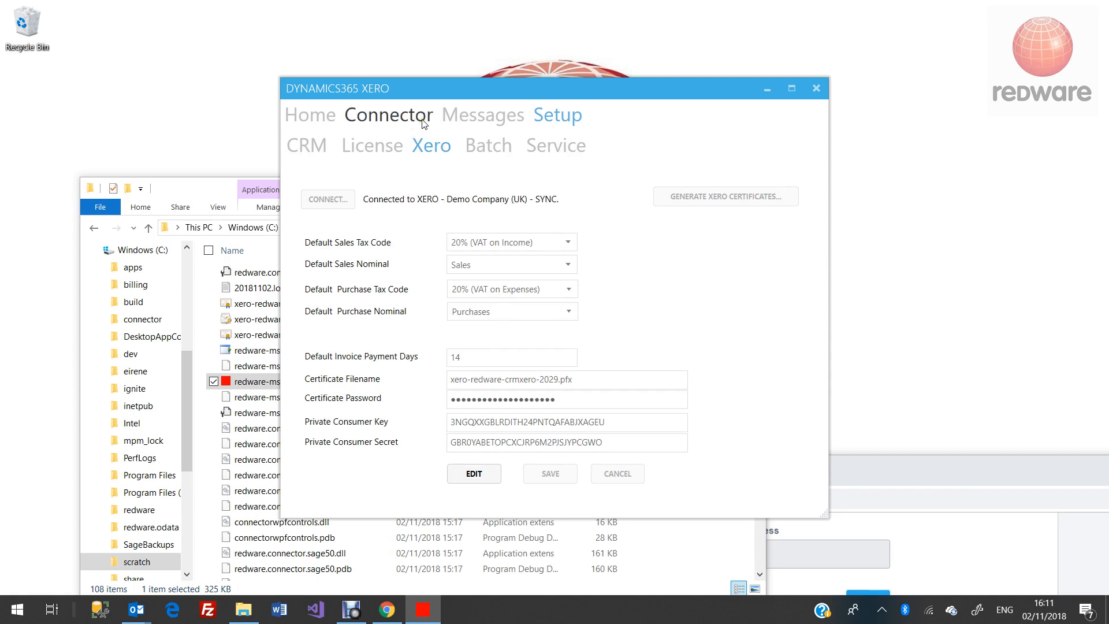
pyautogui.hotkey('ctrl', 'F12')
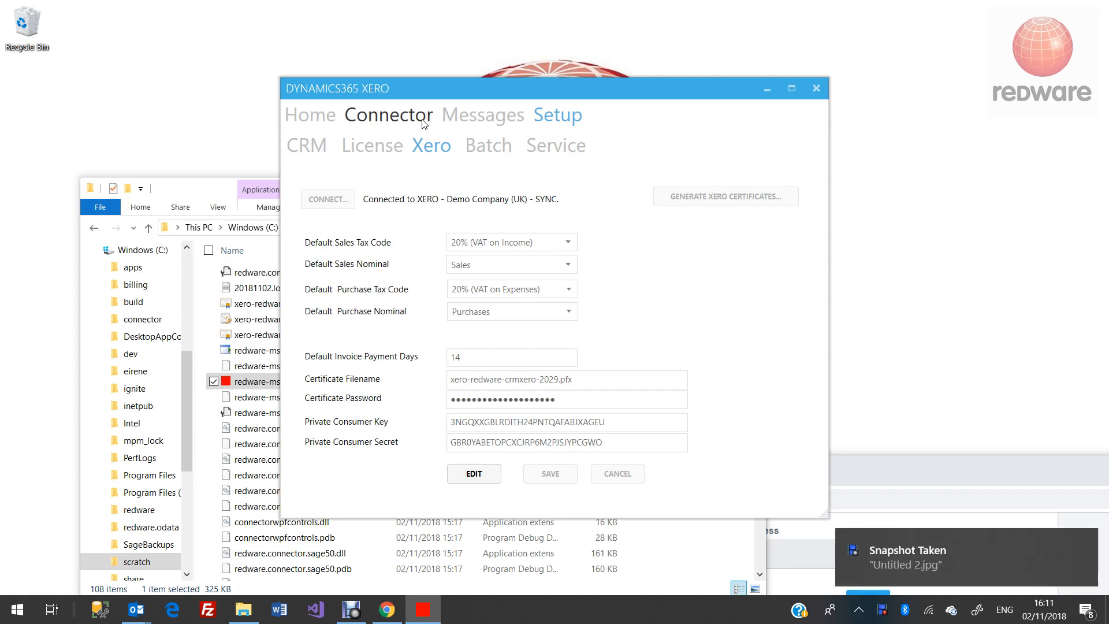